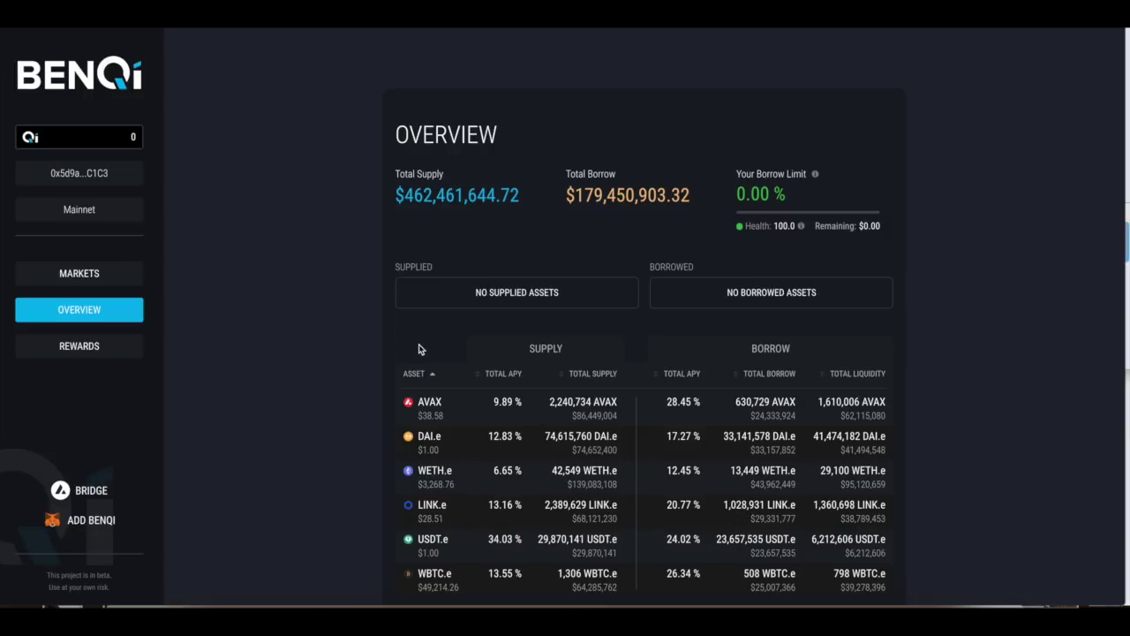
Scroll BENQI's overview showing $462,467,522.19 total supply and $179,445,904.80 total borrow.
scroll(419, 348, "down", 1)
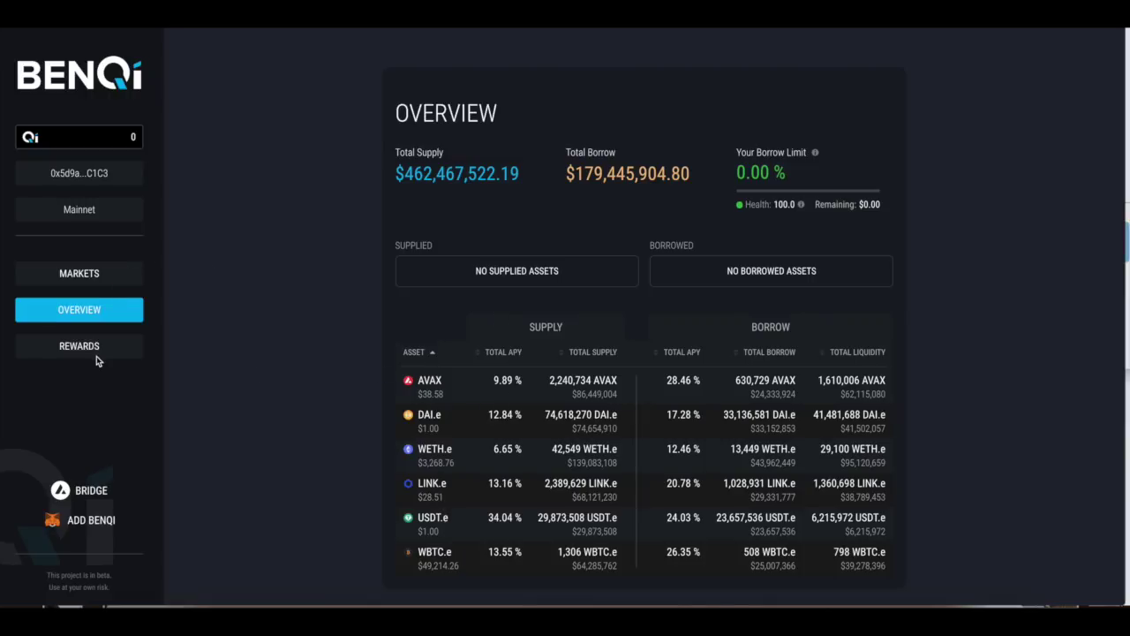
left_click(85, 276)
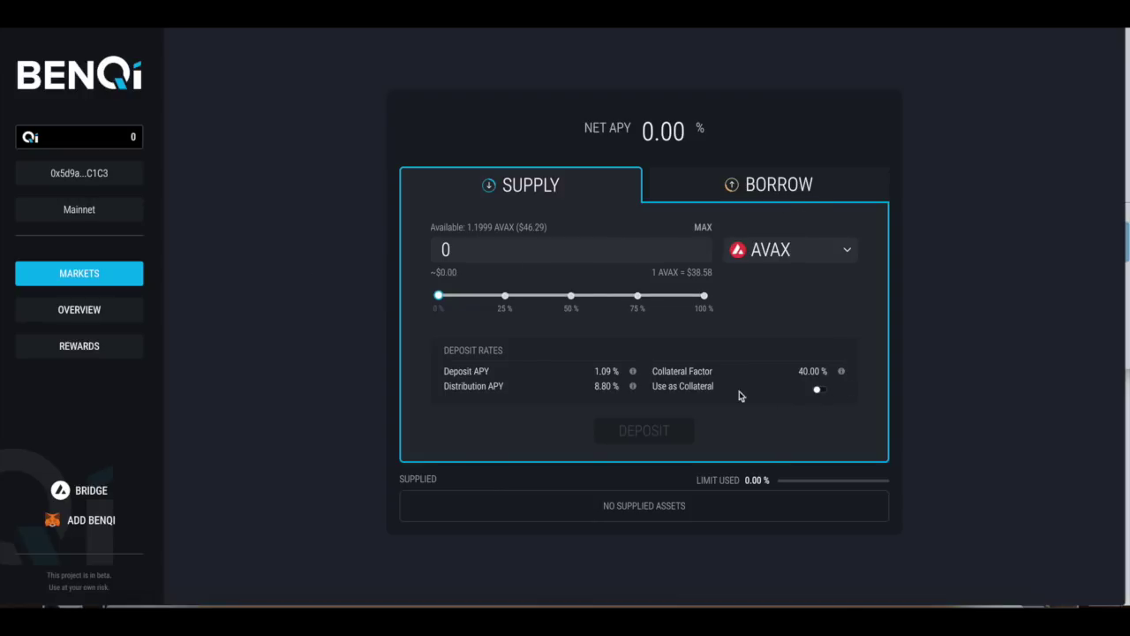
left_click_drag(714, 386, 657, 386)
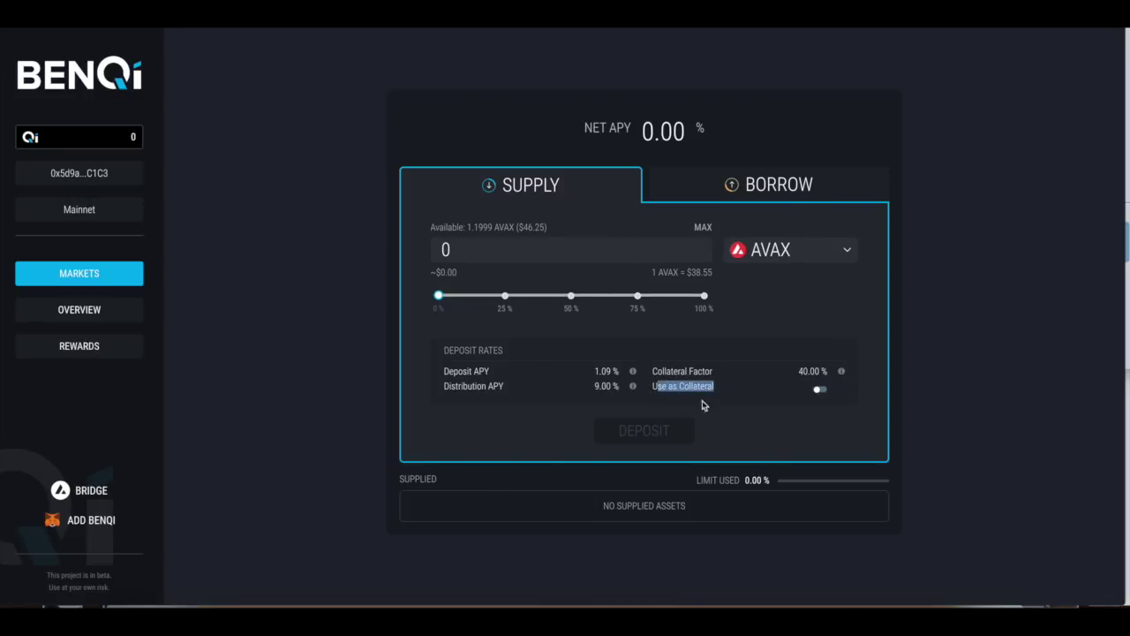
left_click(784, 256)
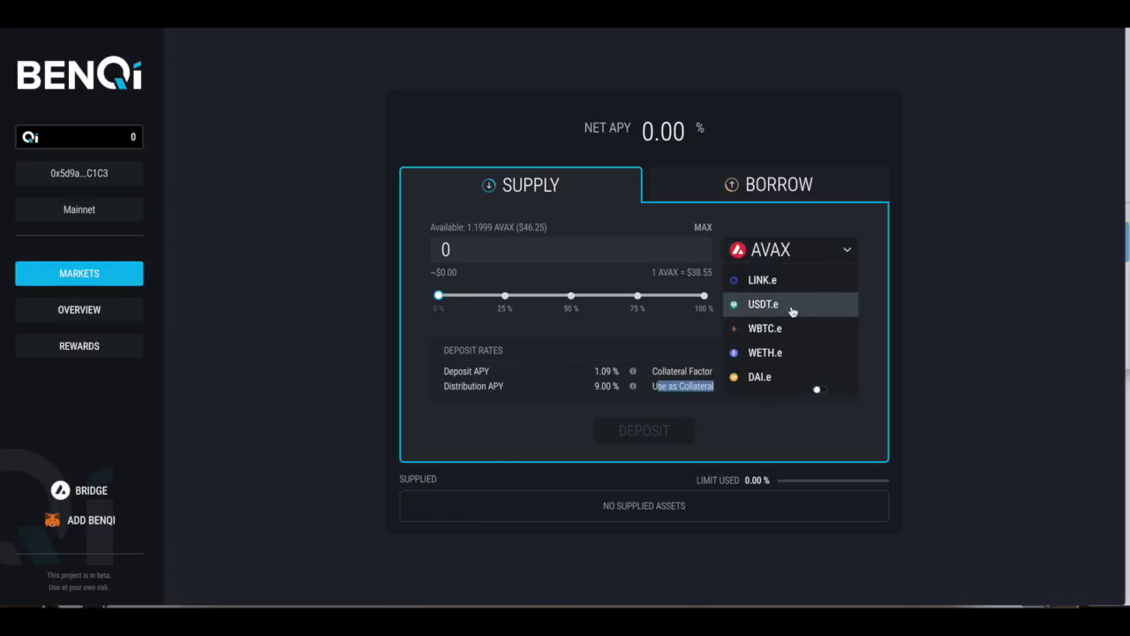
left_click(790, 306)
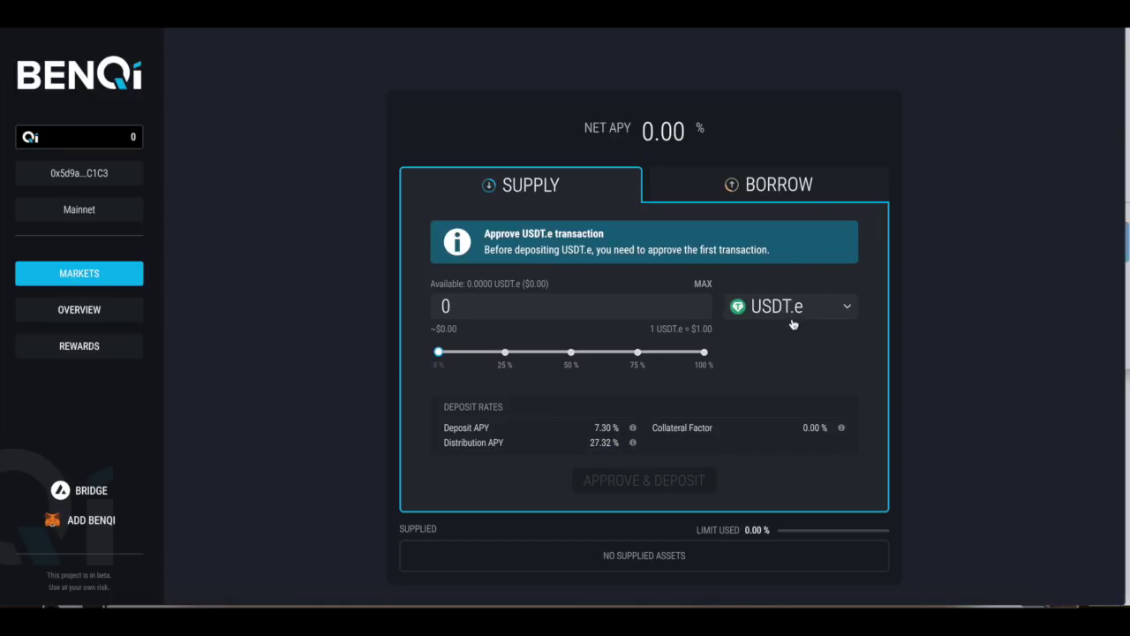
left_click(788, 319)
left_click(777, 363)
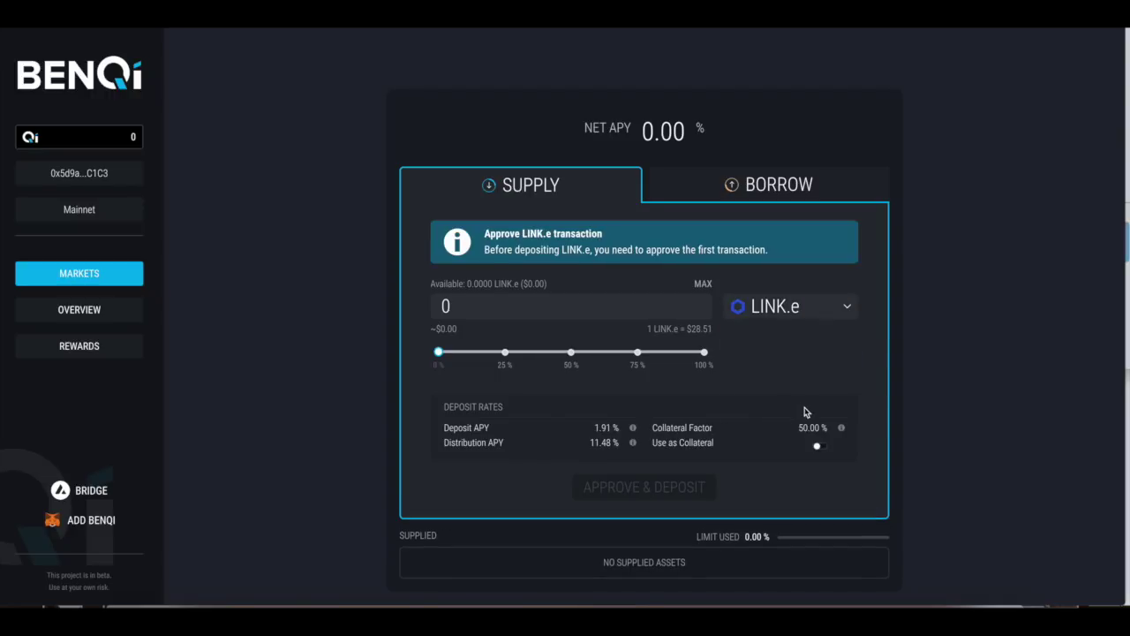
left_click_drag(828, 427, 799, 426)
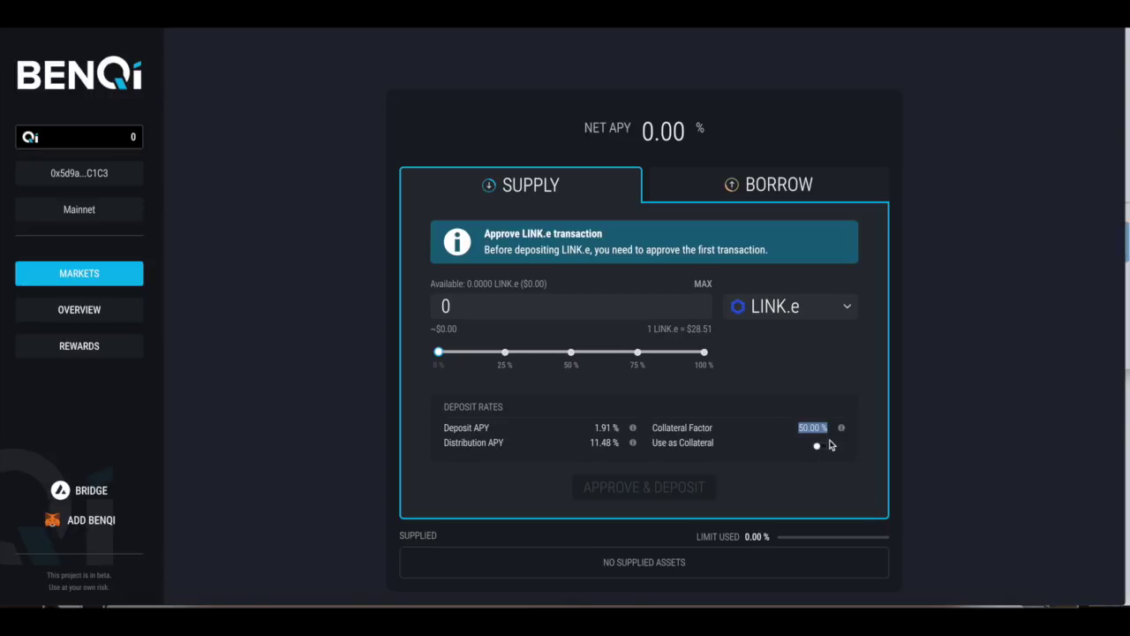
left_click_drag(833, 429, 802, 429)
left_click(763, 306)
left_click(752, 326)
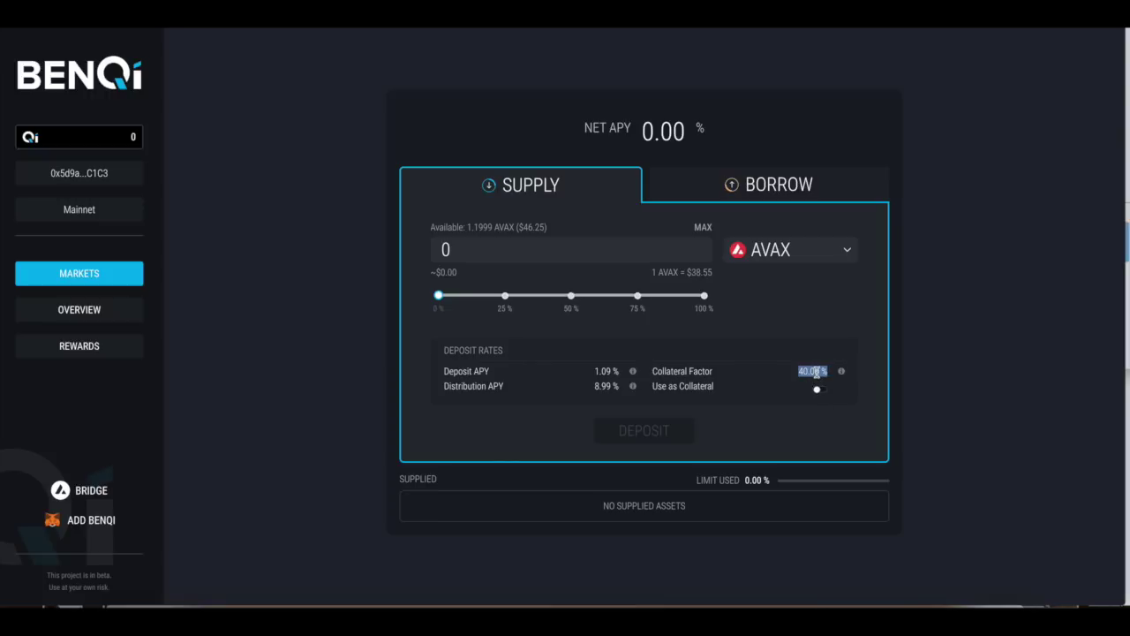
Compare AVAX's 40.00% collateral factor with WBTC.e and WETH.e in the supply form.
double_click(816, 372)
left_click(791, 252)
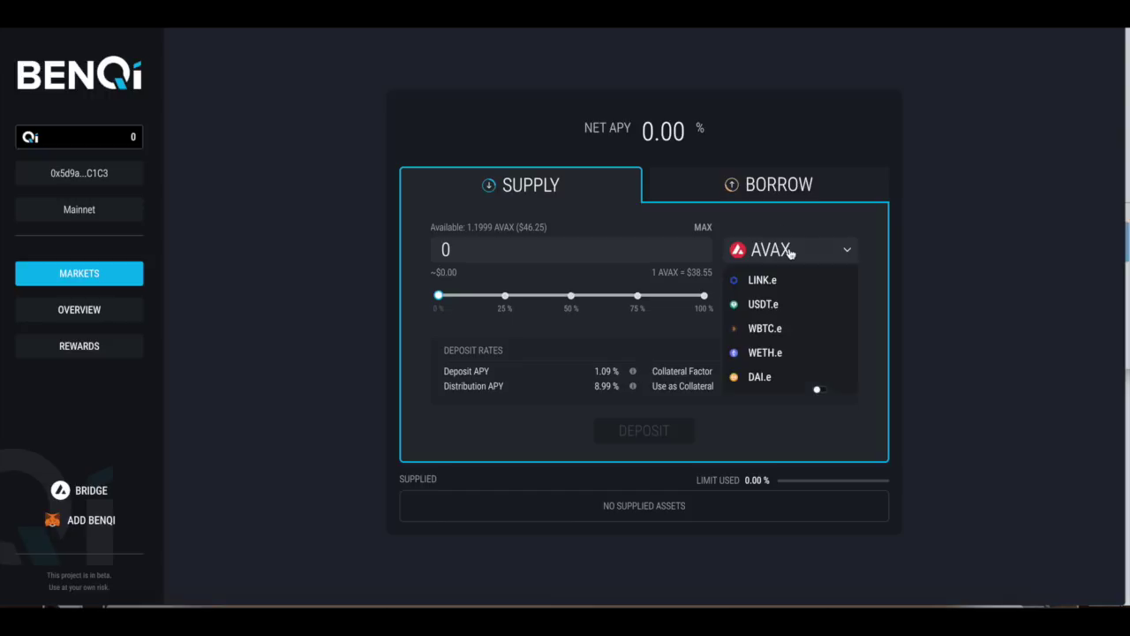
left_click(787, 342)
left_click(821, 309)
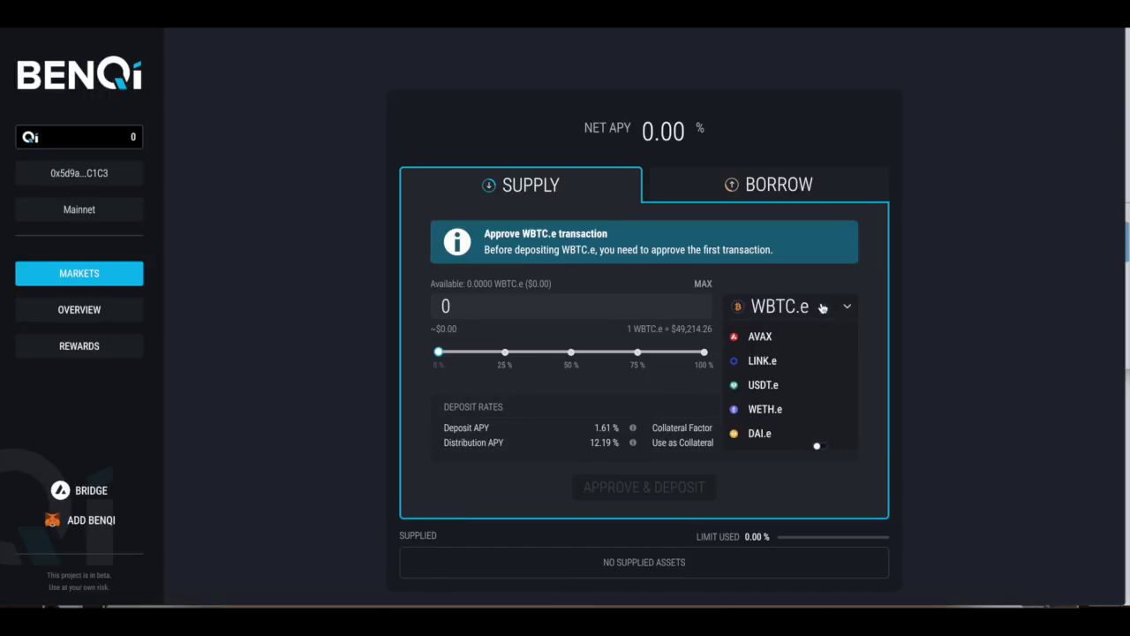
left_click(772, 404)
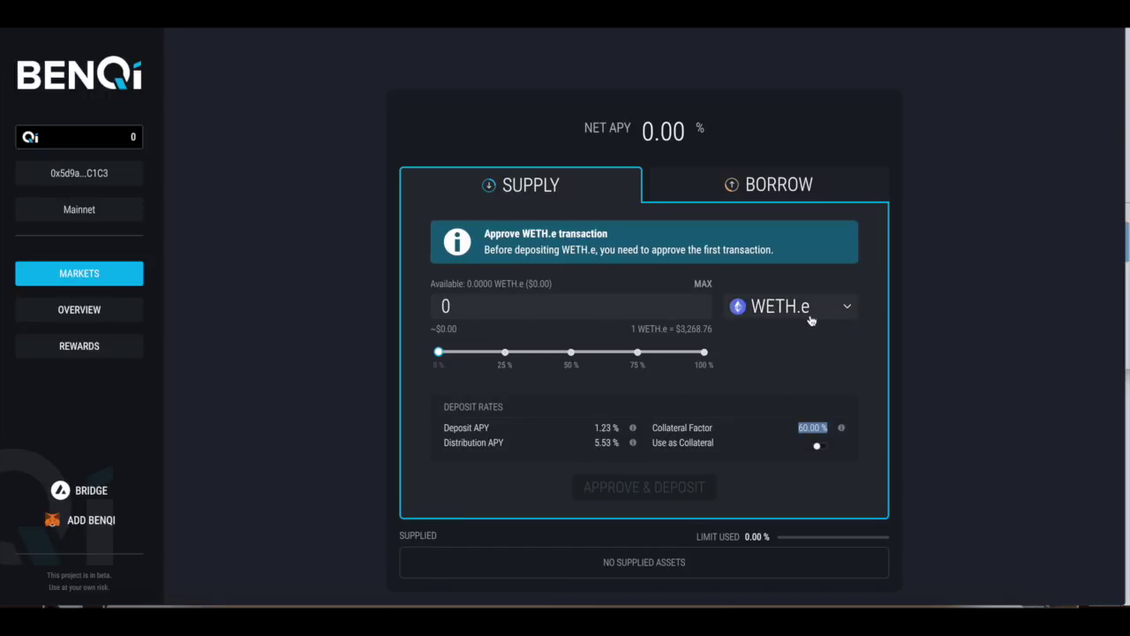
left_click(819, 440)
Choose DAI.e to supply, reviewing its 60.00% collateral factor and distribution APY, and try enabling collateral.
double_click(815, 433)
left_click(809, 302)
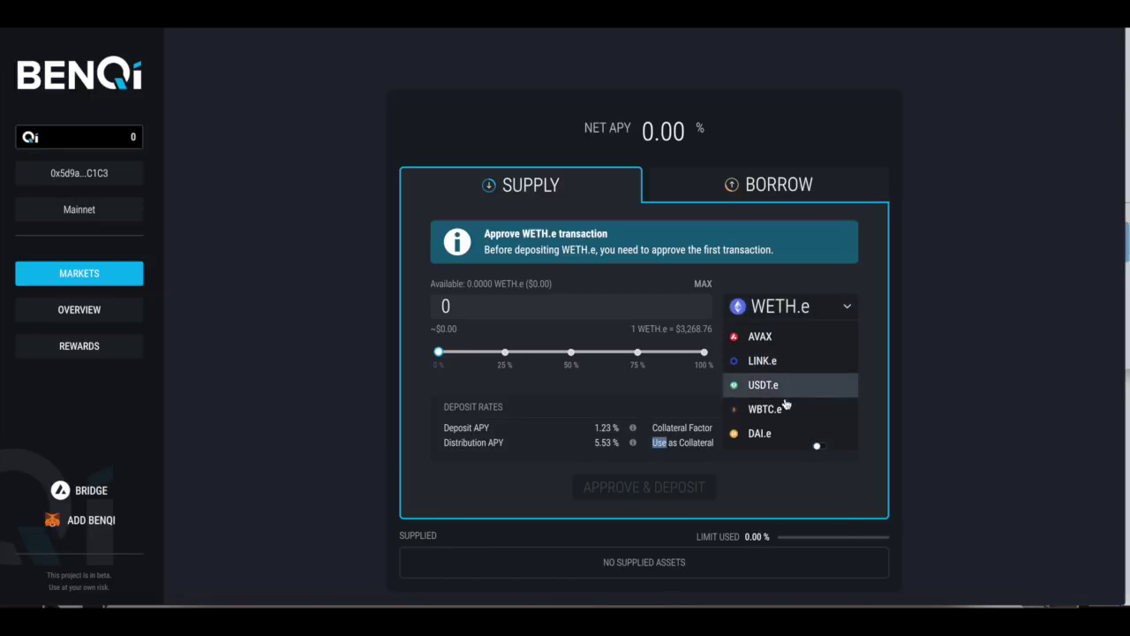
left_click(785, 434)
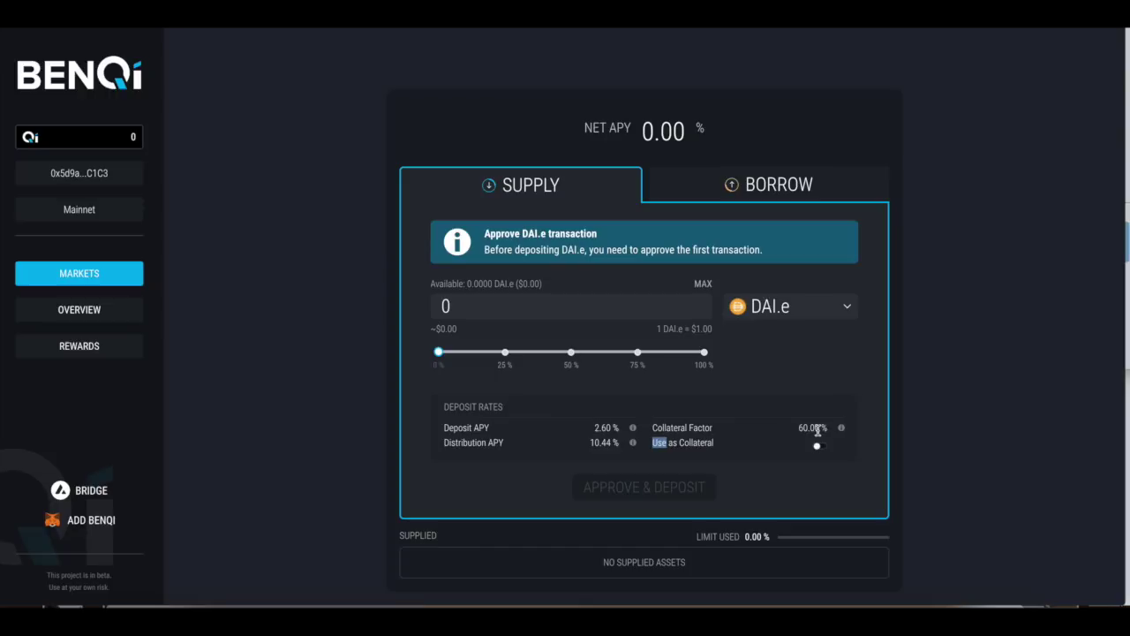
double_click(810, 426)
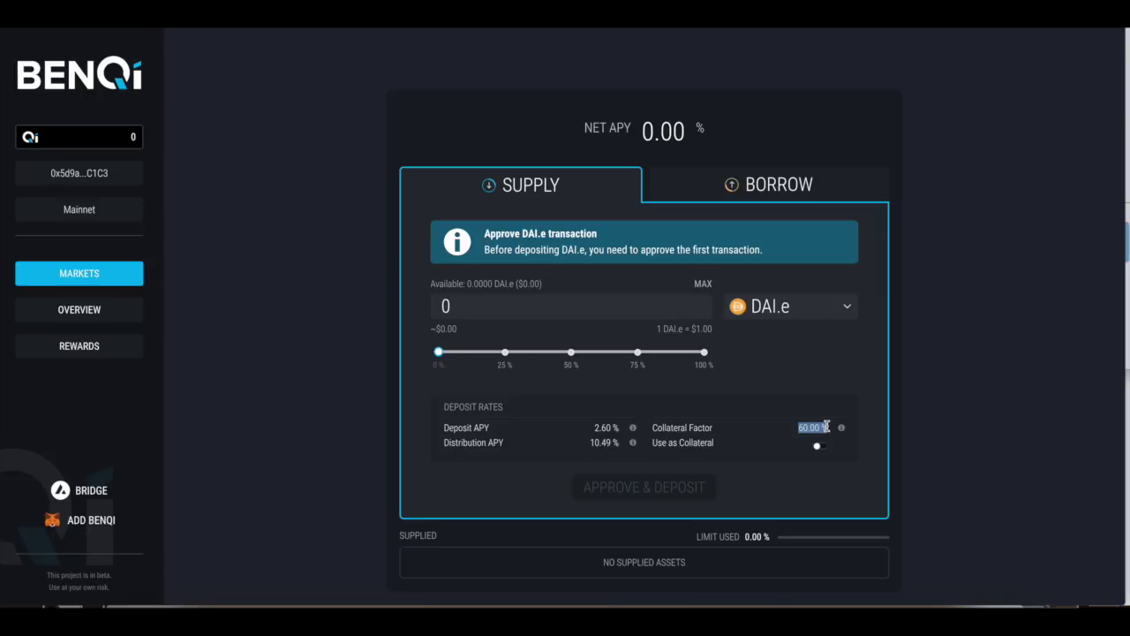
left_click(791, 318)
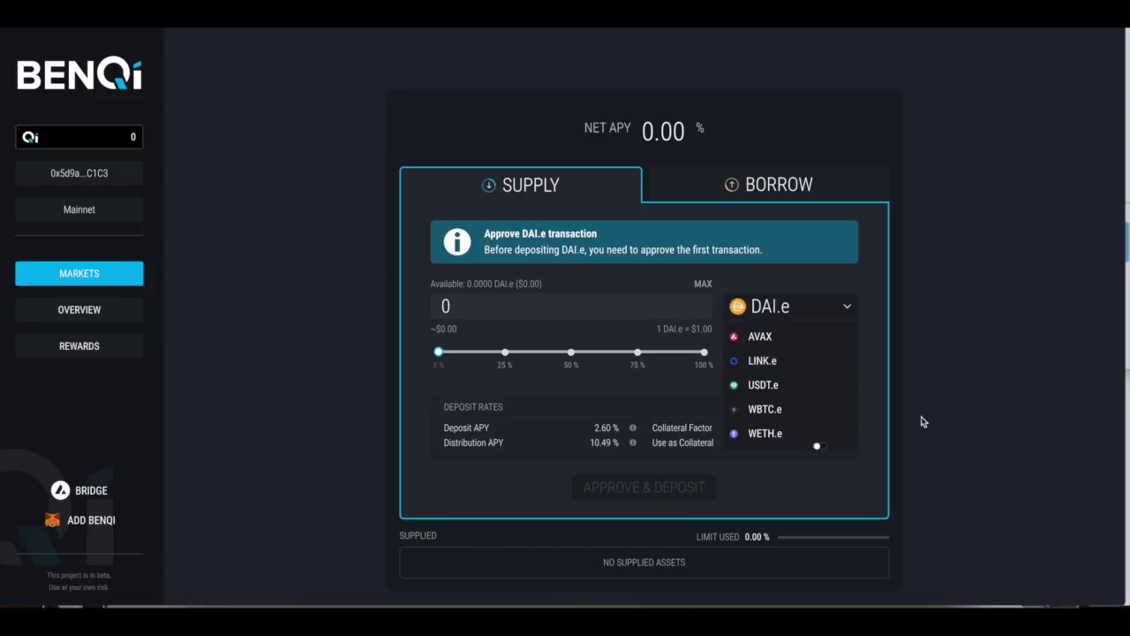
left_click(601, 456)
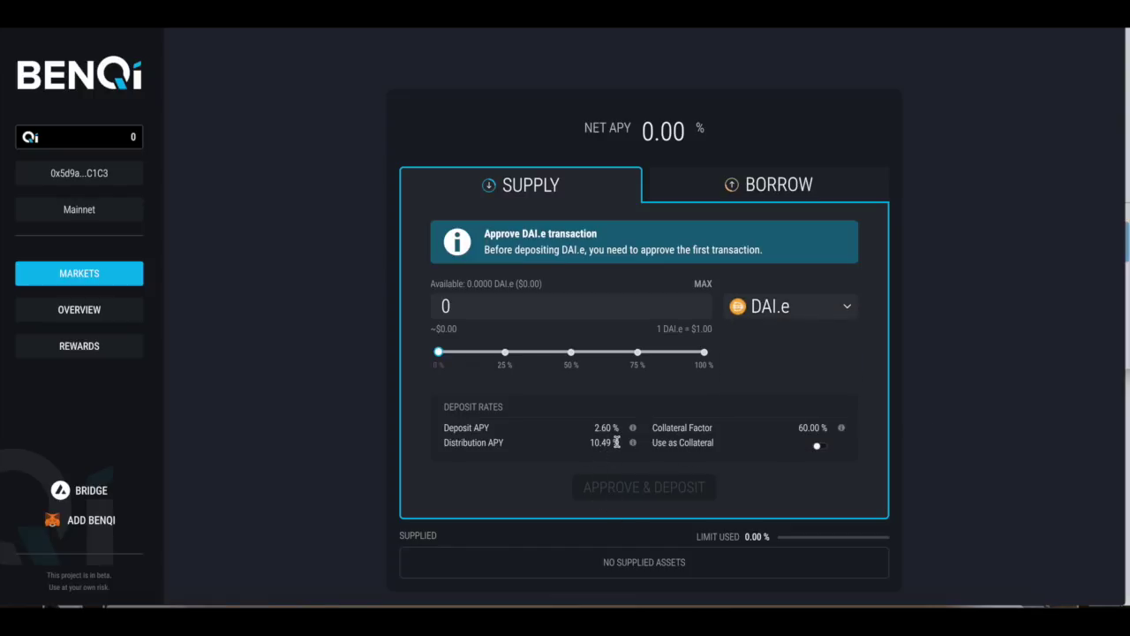
mouse_move(618, 441)
left_mouse_down()
mouse_move(594, 441)
mouse_move(605, 441)
left_mouse_up()
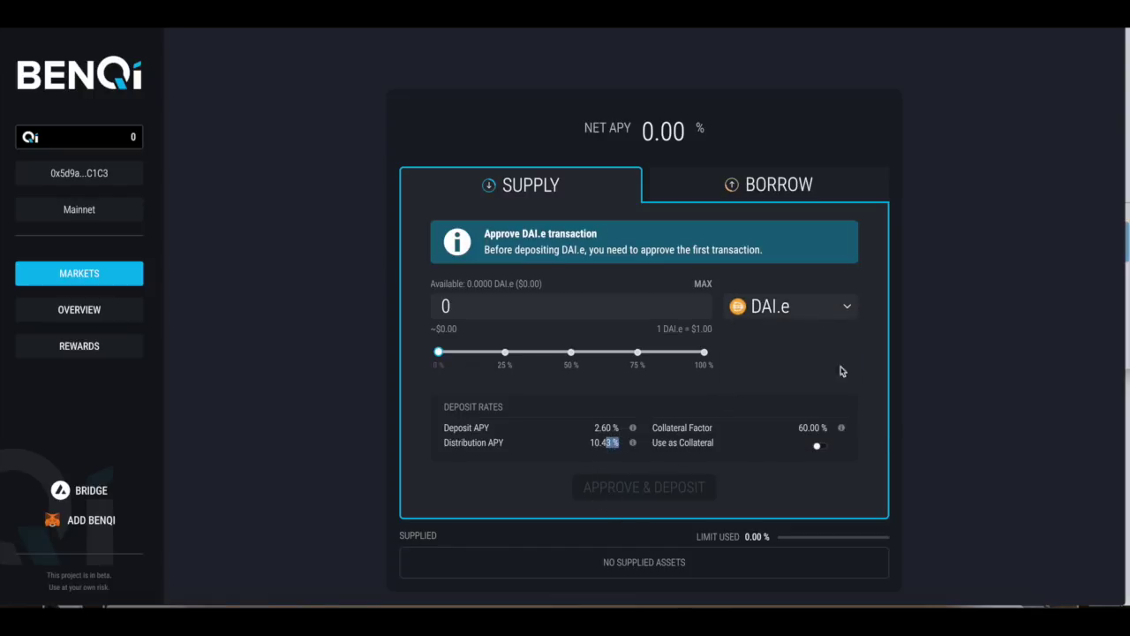
left_click(820, 450)
left_click(784, 193)
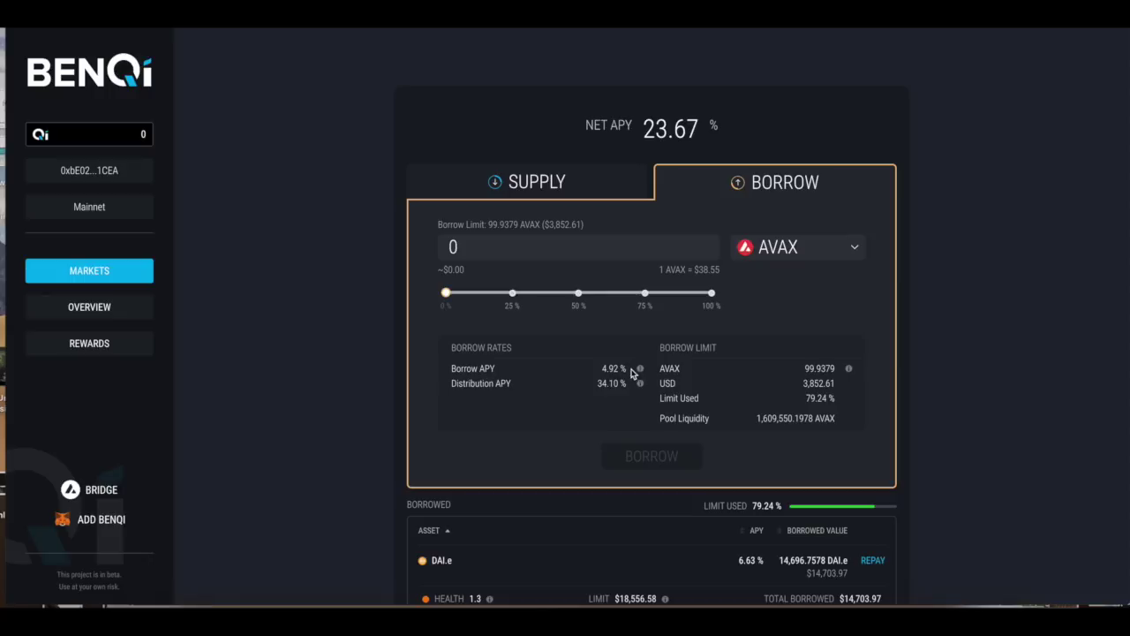
Review AVAX's 4.92% borrow APY and the 34.18% distribution APY breakdown, including 24.65% QI rewards.
left_click_drag(630, 369, 600, 370)
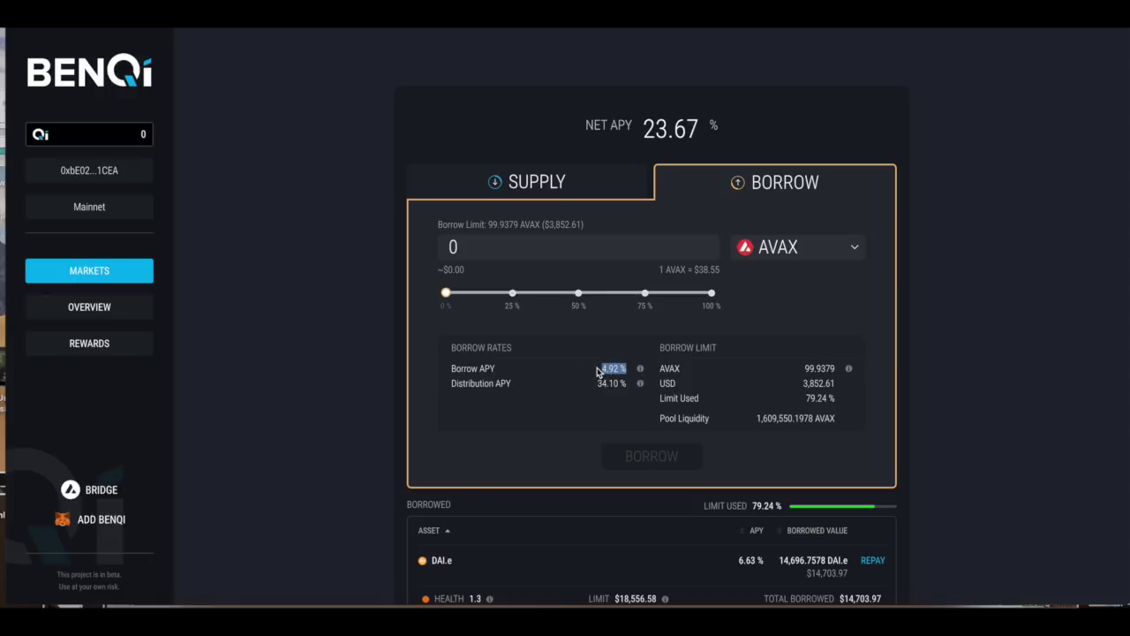
left_click(642, 383)
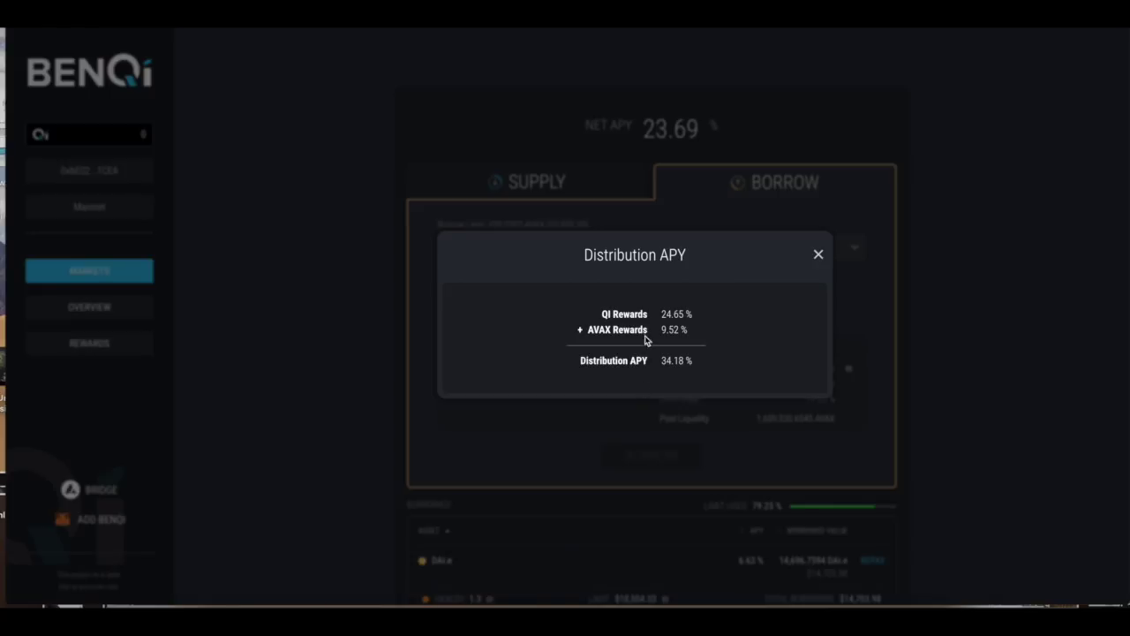
left_click_drag(662, 315, 706, 330)
left_click_drag(694, 360, 645, 360)
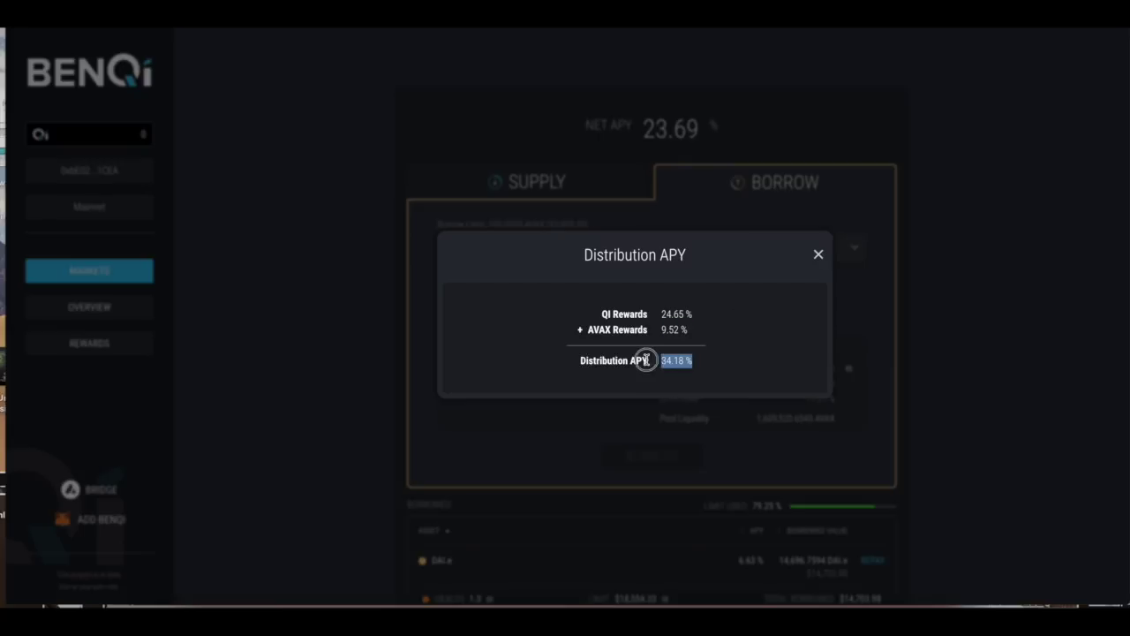
left_click(819, 255)
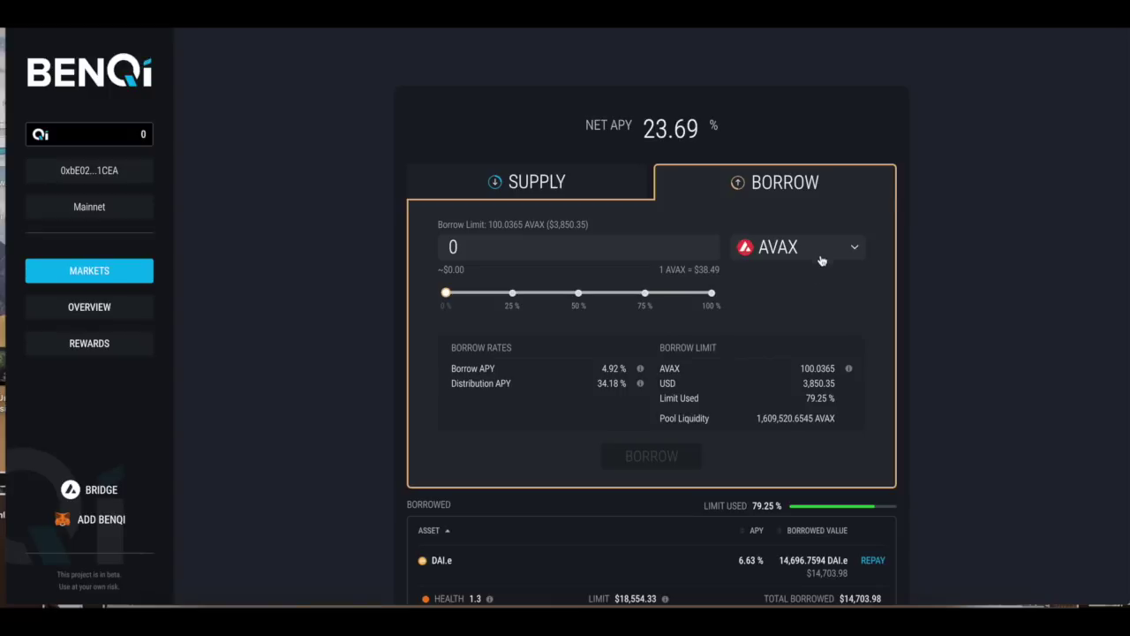
double_click(610, 367)
left_click_drag(522, 371, 449, 371)
triple_click(463, 385)
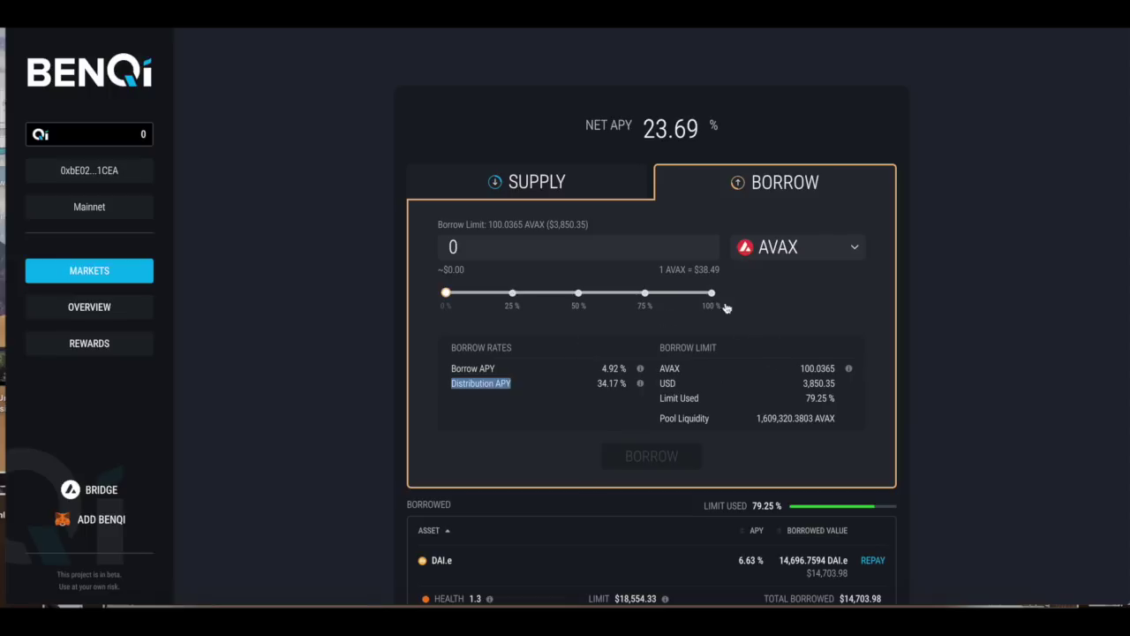
left_click(548, 194)
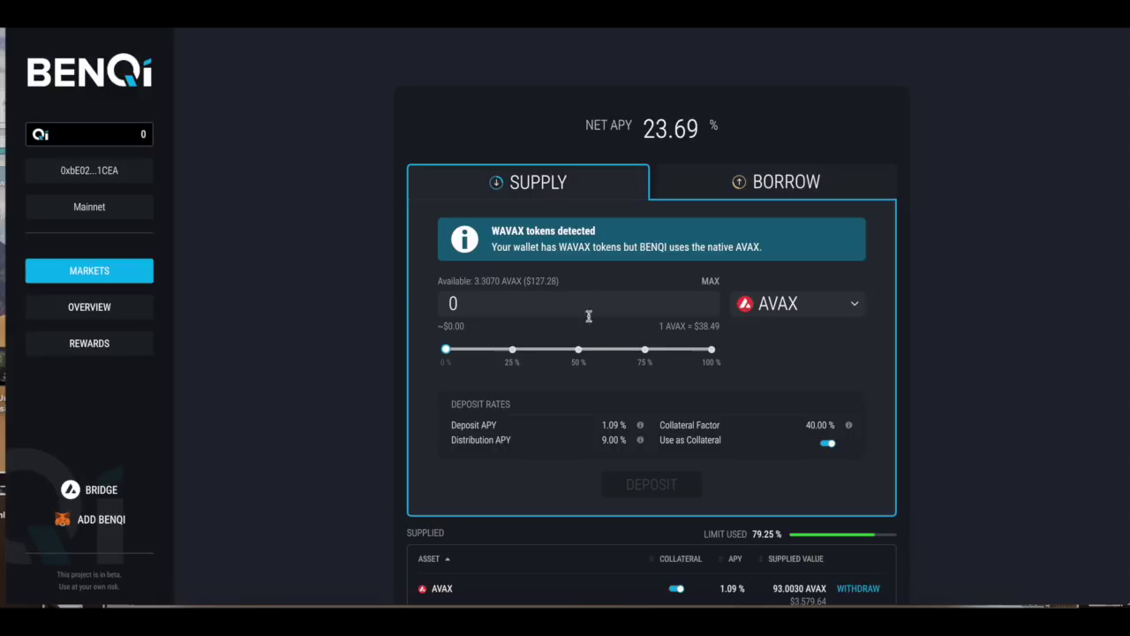
left_click(799, 307)
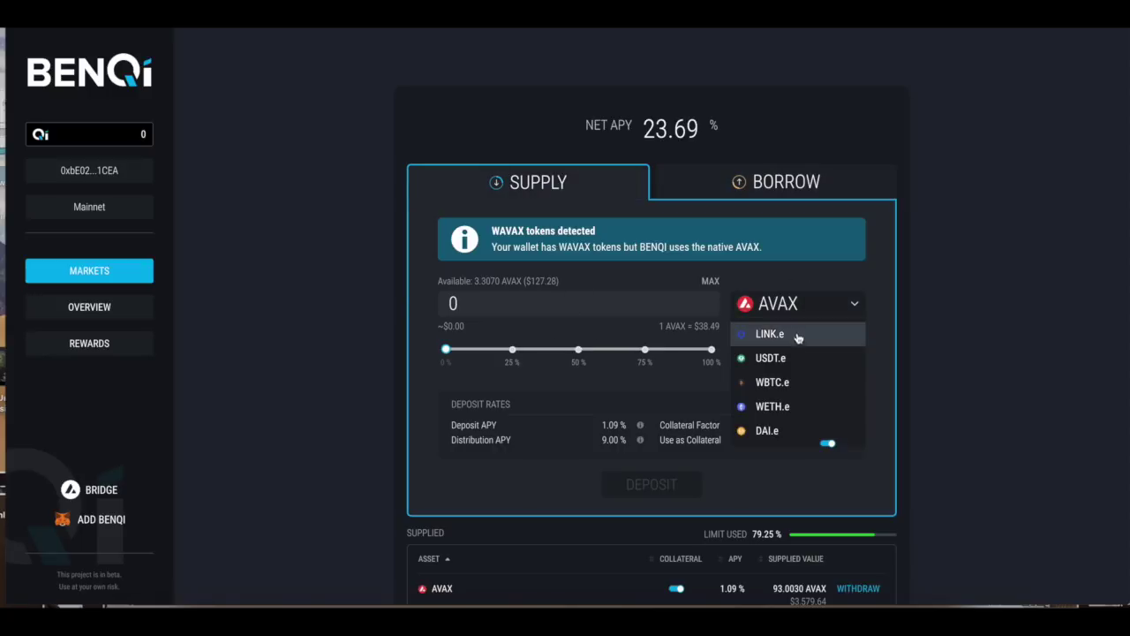
left_click(648, 408)
left_click(629, 428)
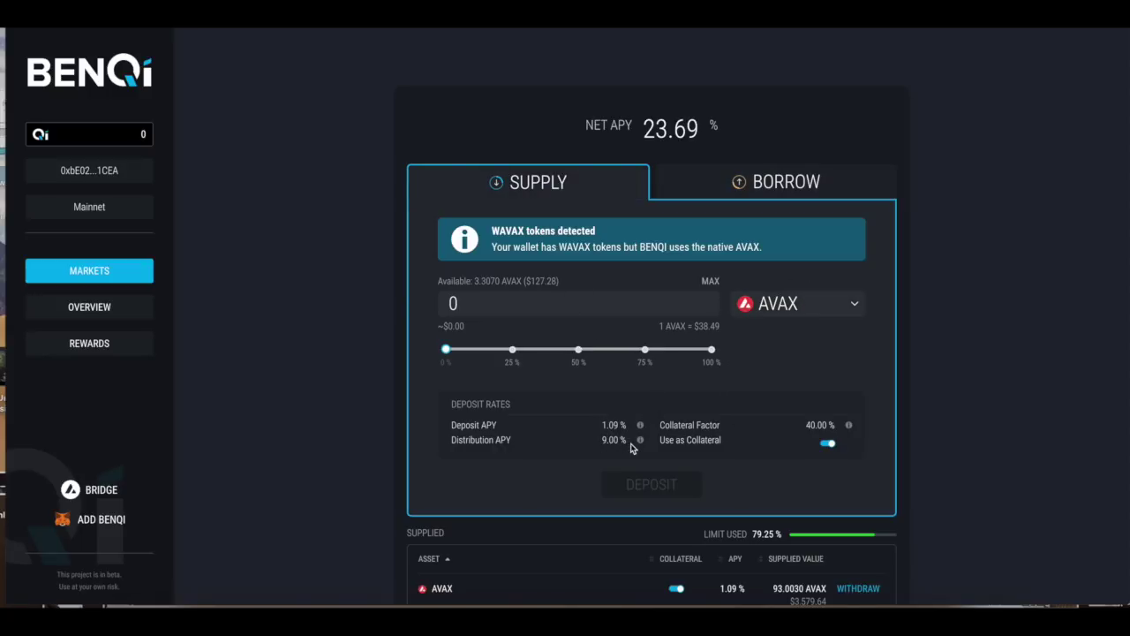
double_click(614, 439)
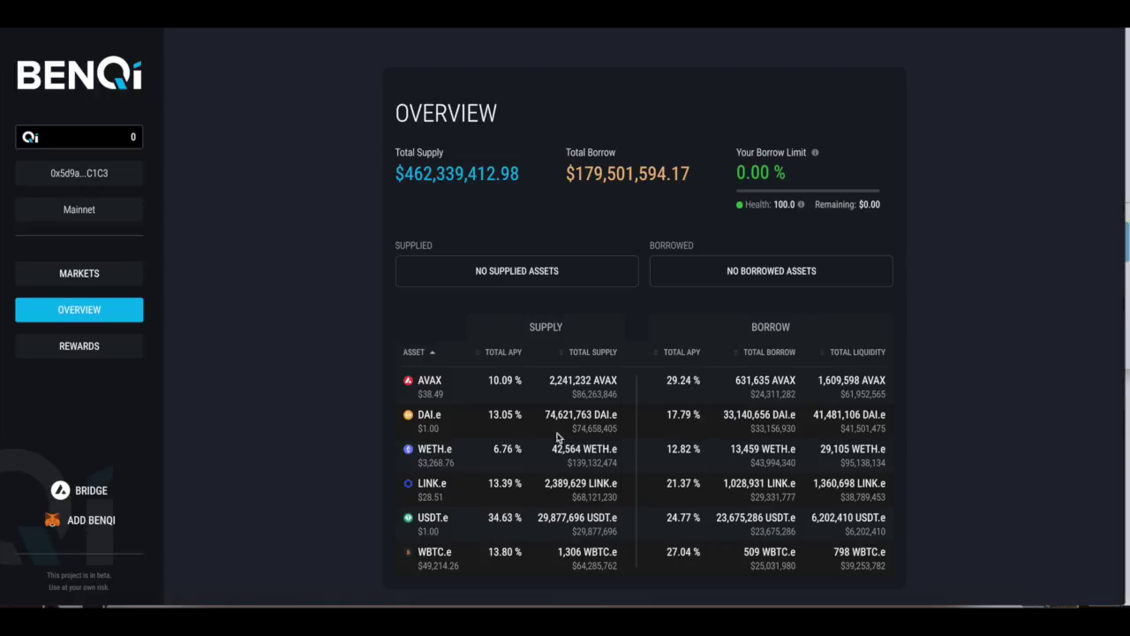
Inspect the Overview market table, highlighting DAI.e's supply APY and USDT.e's borrow APY.
mouse_move(689, 383)
mouse_move(517, 419)
left_click_drag(518, 419, 493, 417)
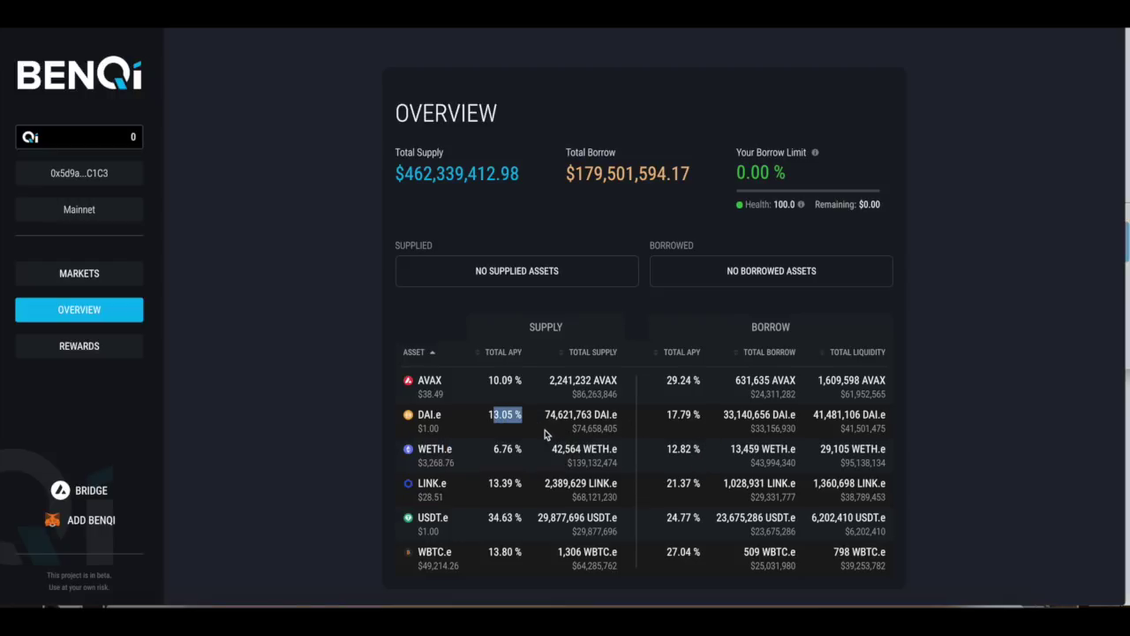
mouse_move(545, 434)
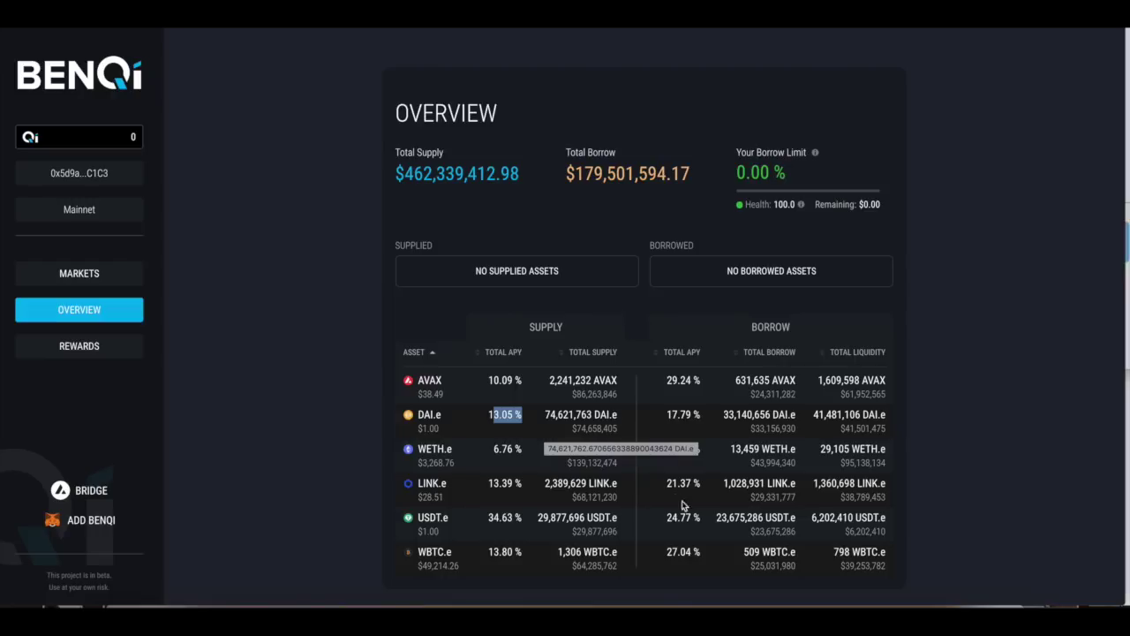
left_click(715, 474)
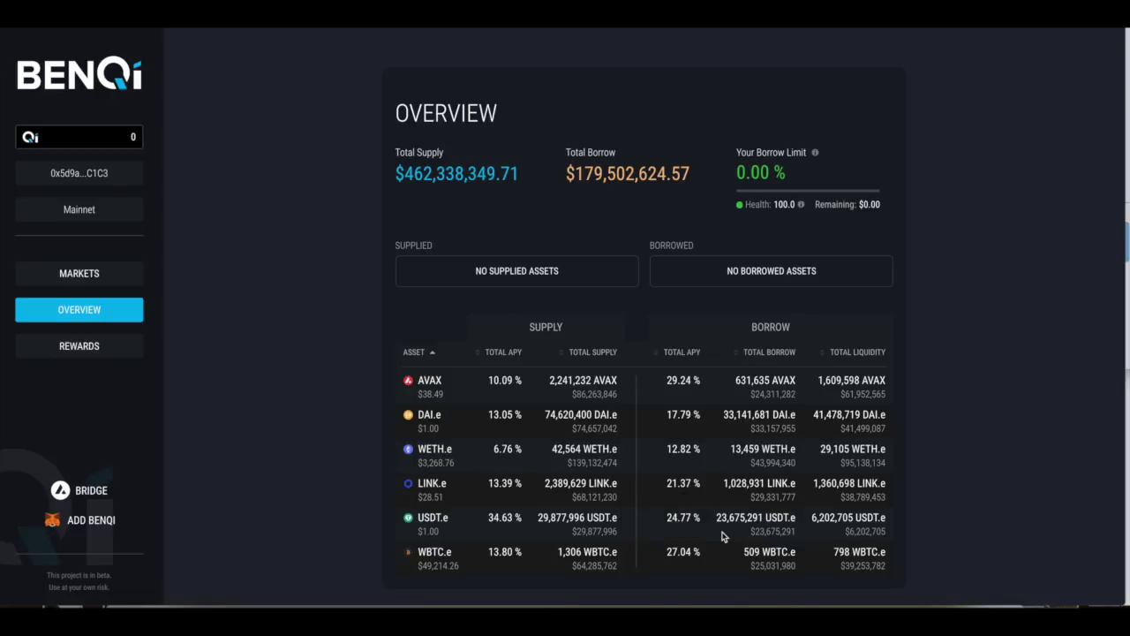
left_click_drag(702, 519, 670, 519)
mouse_move(696, 479)
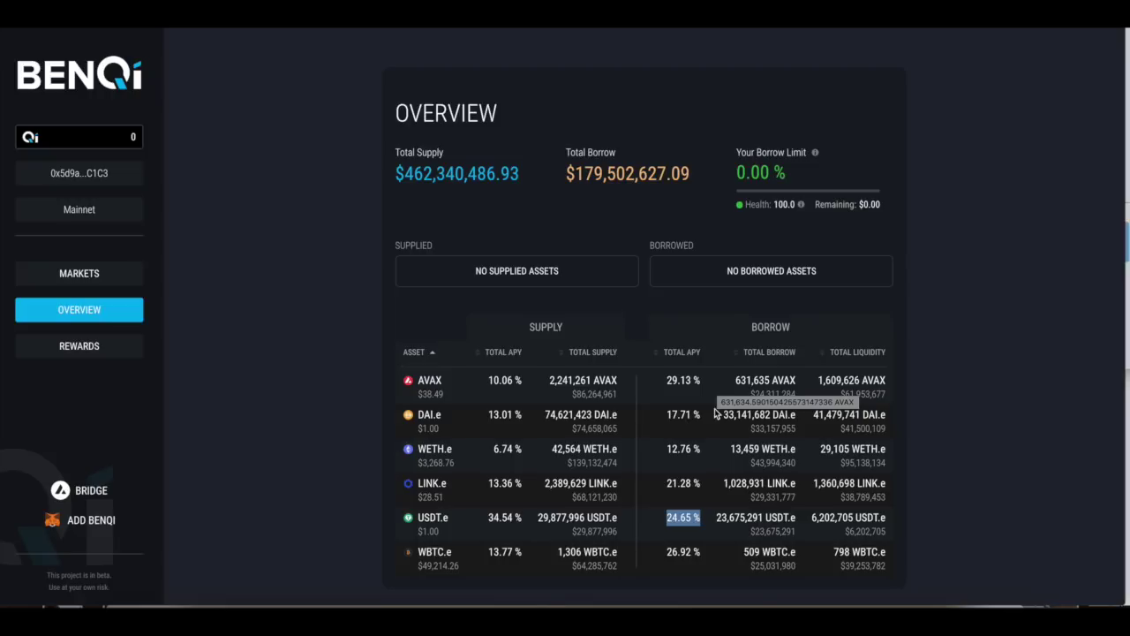
mouse_move(698, 420)
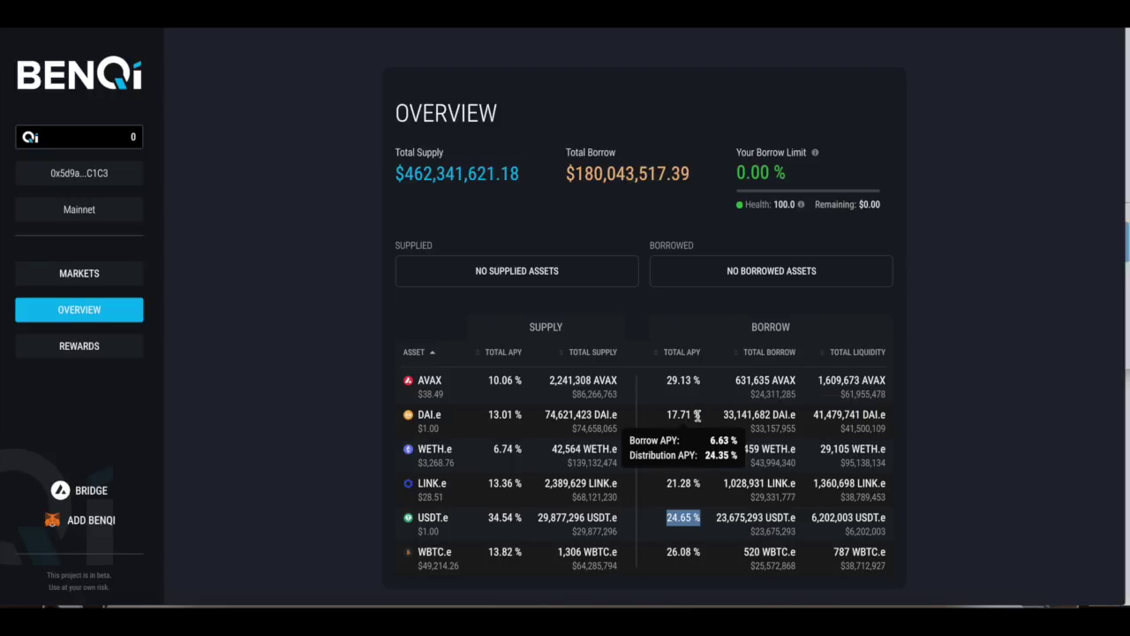
left_click(694, 414)
triple_click(694, 414)
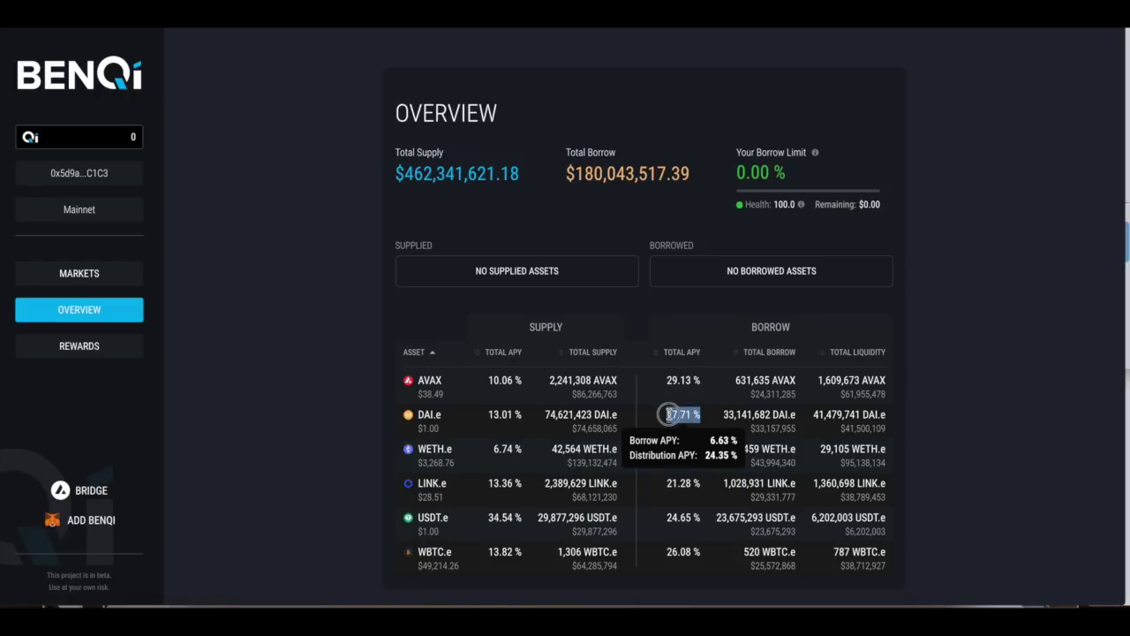
mouse_move(686, 417)
left_click(667, 417)
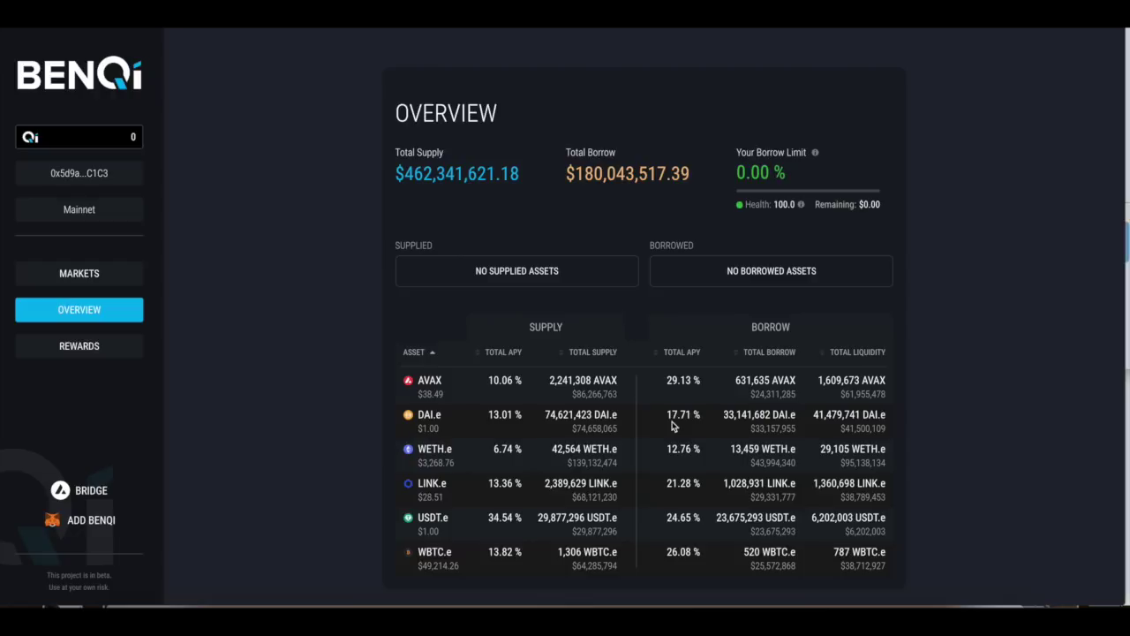
left_click_drag(667, 417, 705, 443)
left_click(704, 420)
triple_click(512, 422)
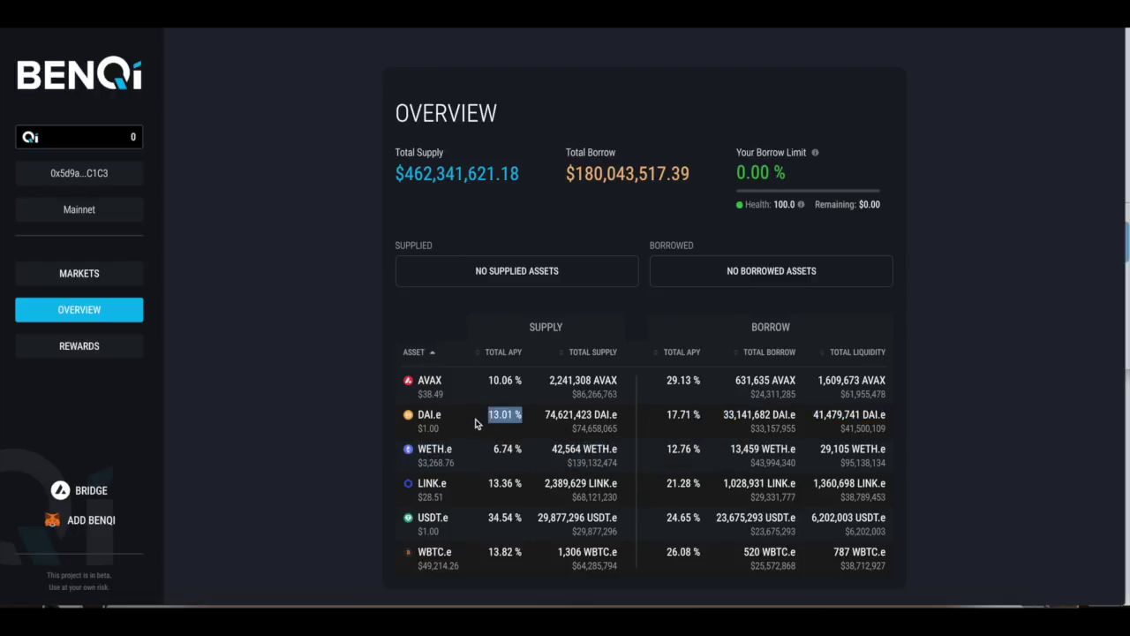
left_click_drag(707, 417, 663, 417)
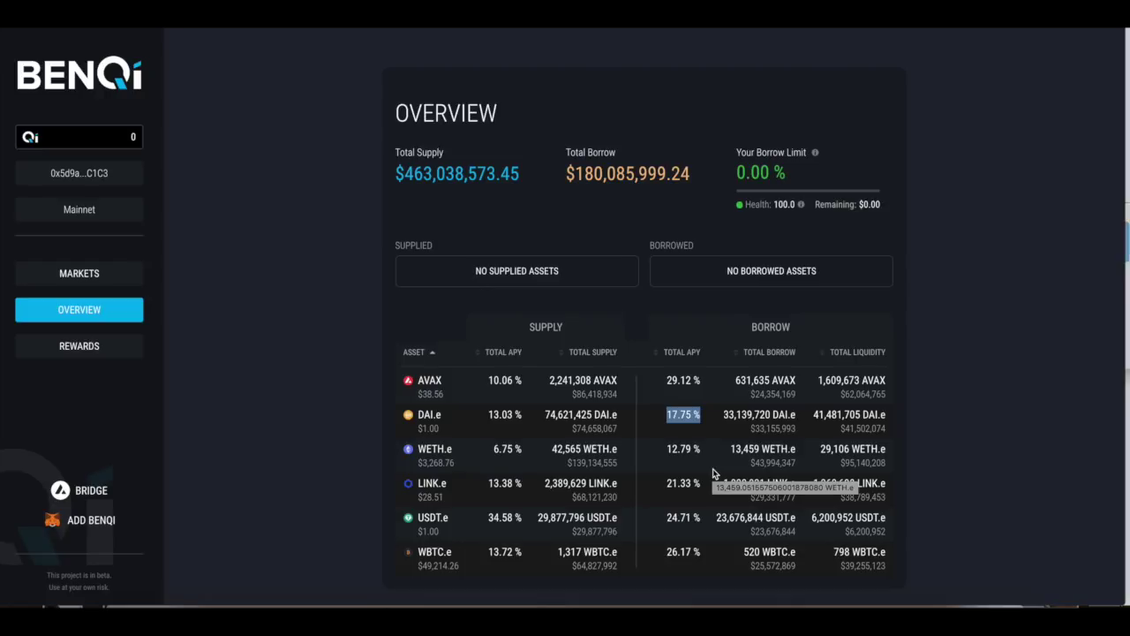
left_click_drag(526, 415, 492, 416)
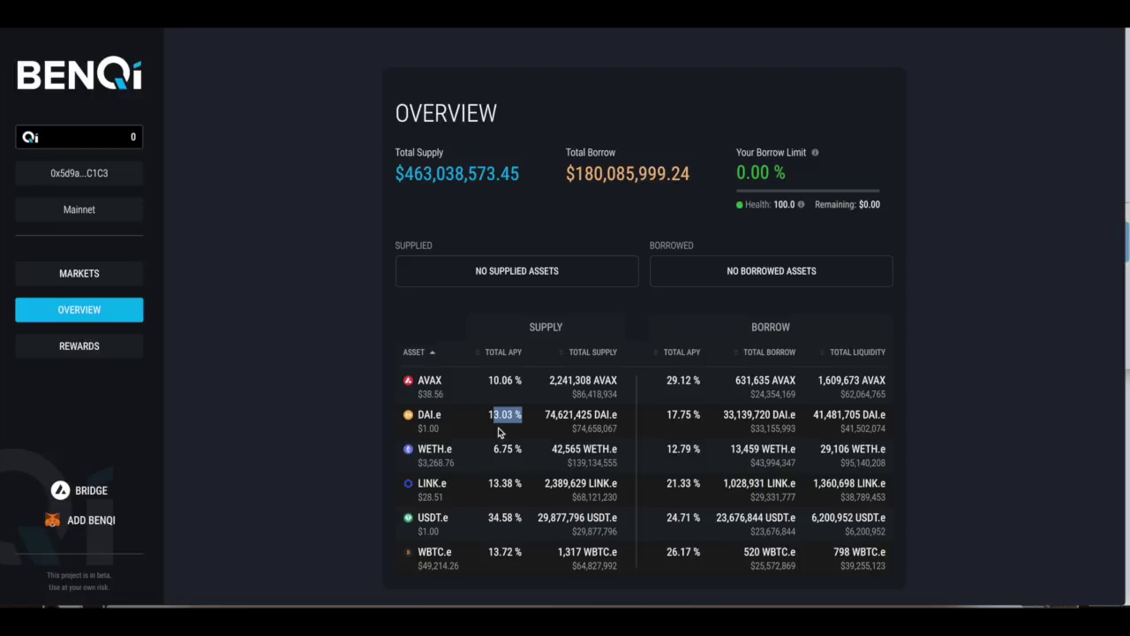
mouse_move(686, 411)
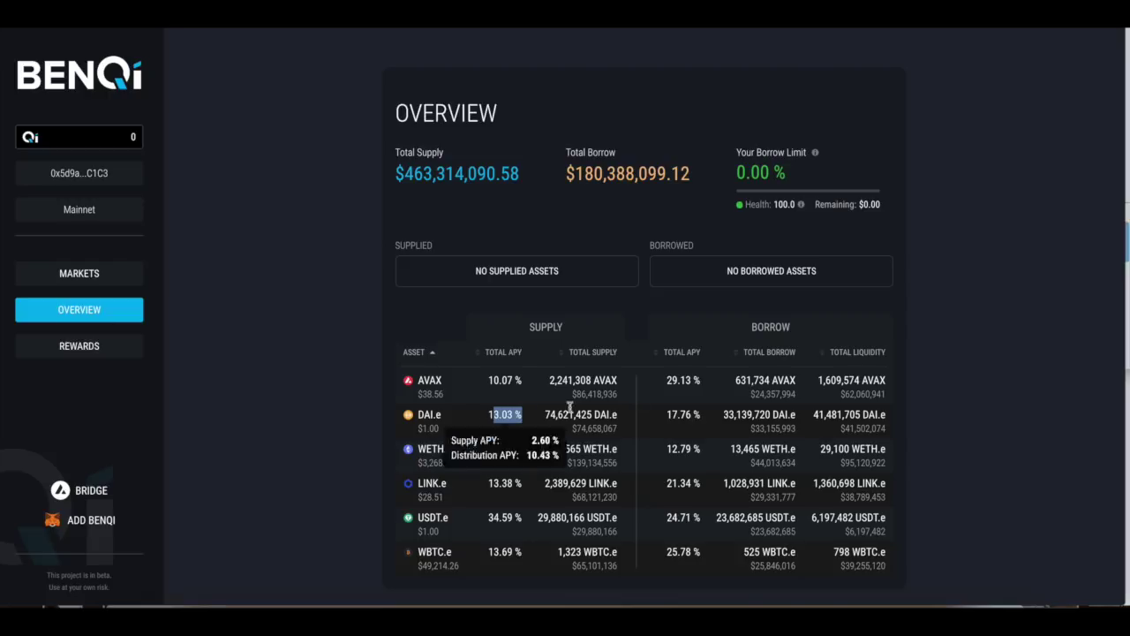
mouse_move(699, 413)
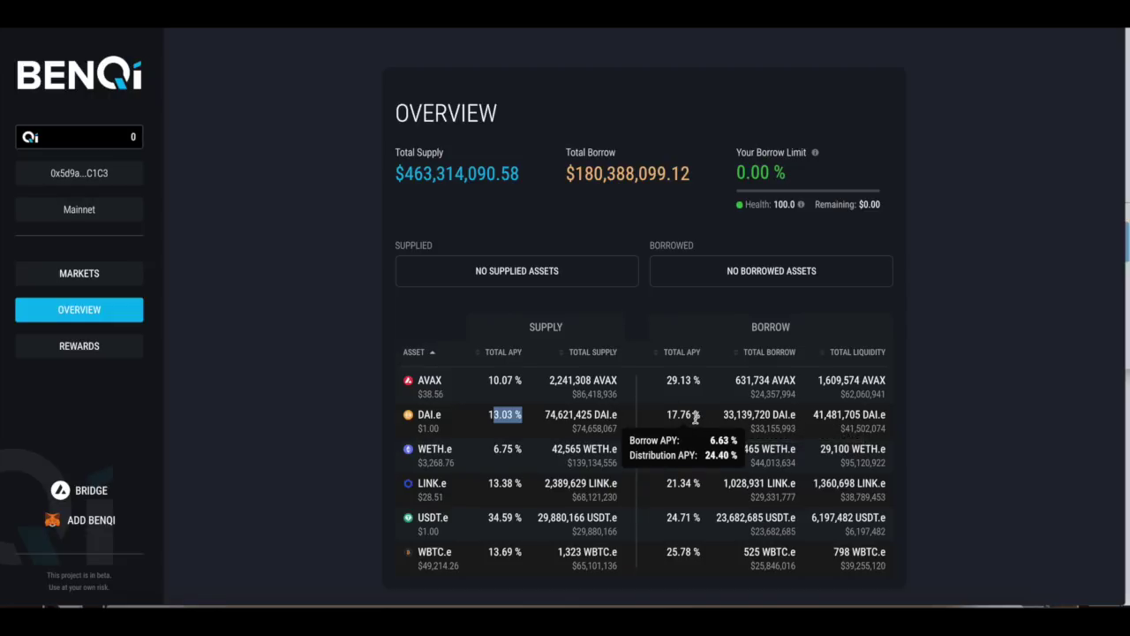
Highlight DAI.e's supply APY in the overview table as it moves from 13.03% to 13.00%.
mouse_move(518, 418)
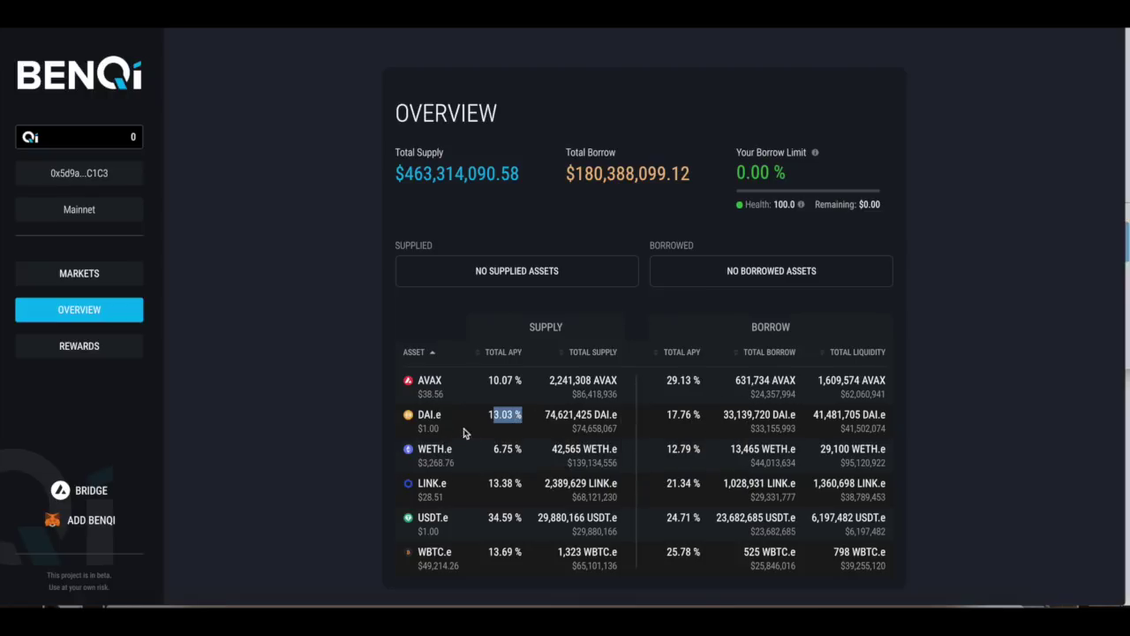
triple_click(506, 421)
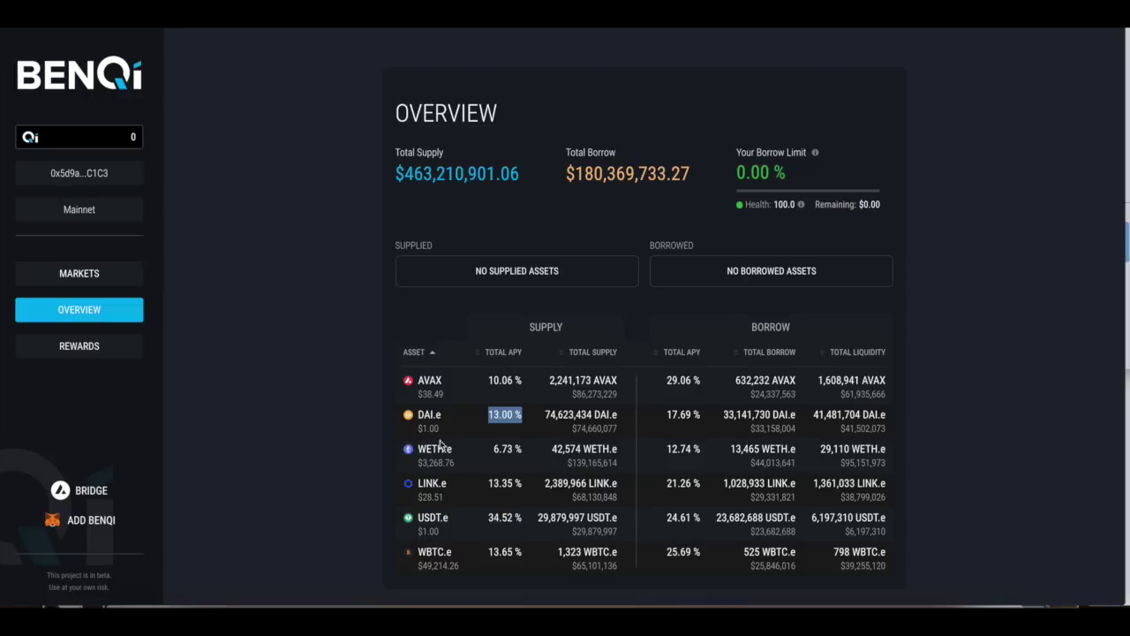
left_click(529, 423)
triple_click(523, 423)
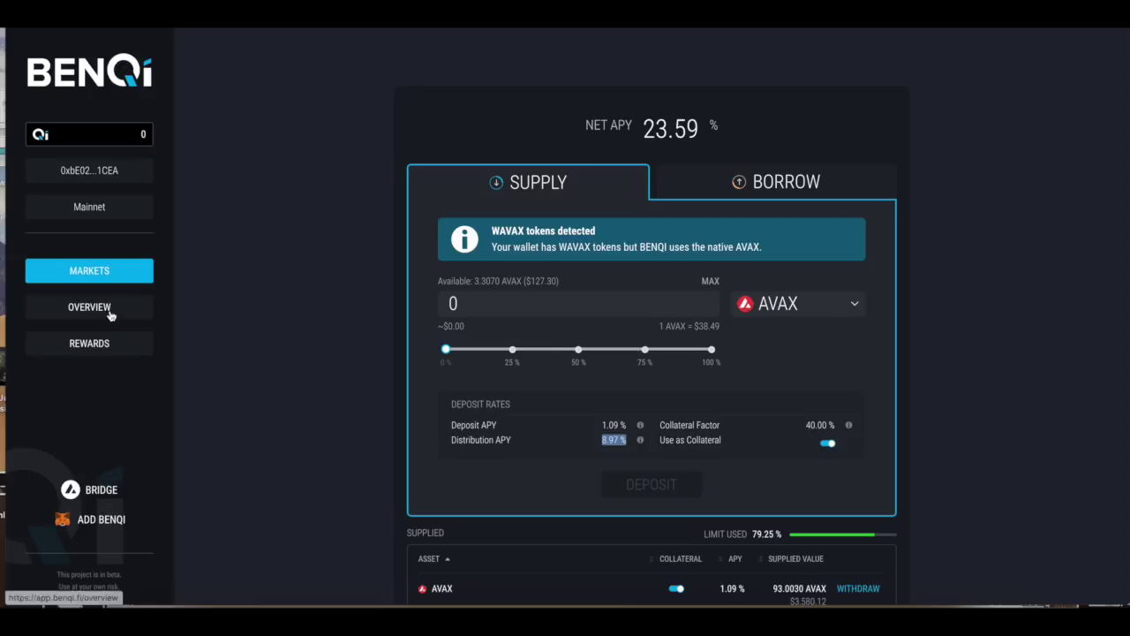
Choose DAI.e as the asset in the supply form, then move to the borrow form.
left_click(789, 304)
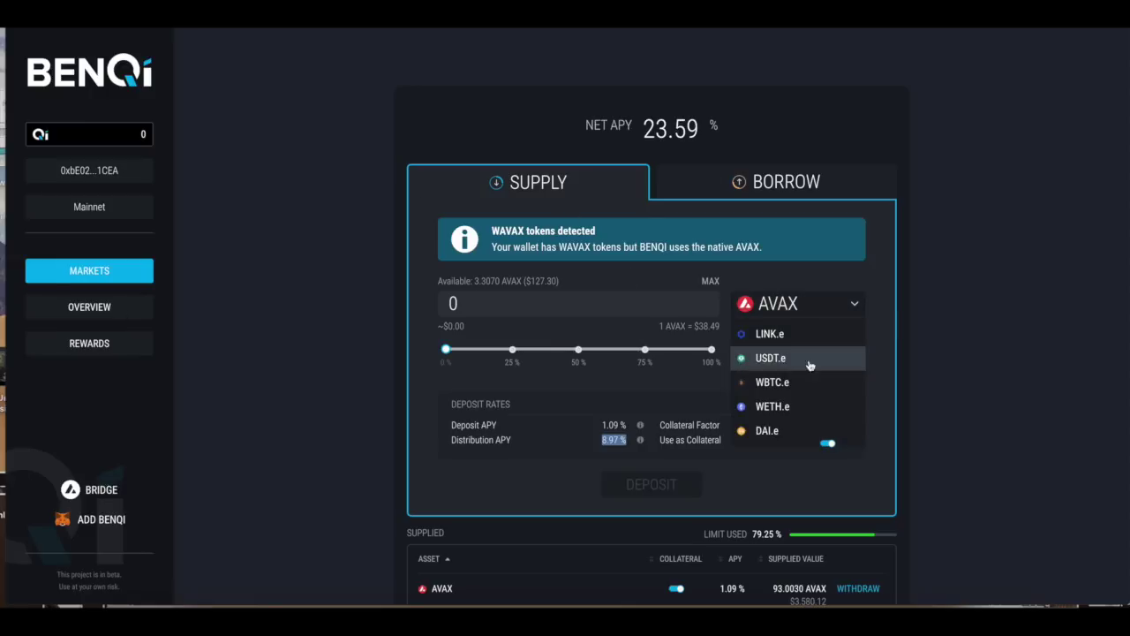
left_click(761, 430)
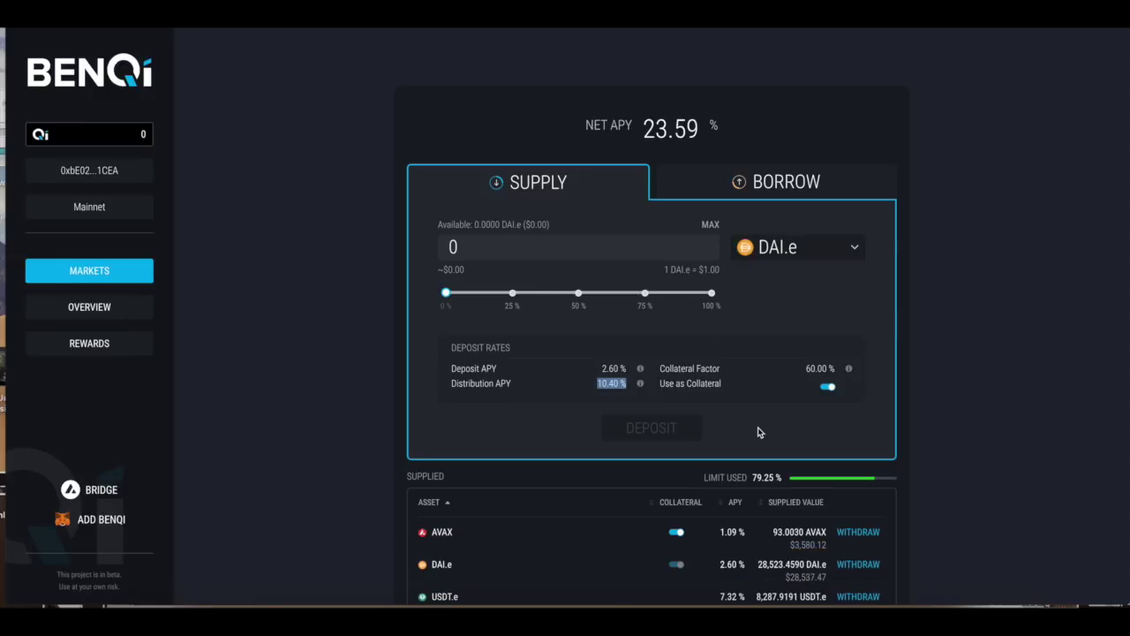
left_click(712, 294)
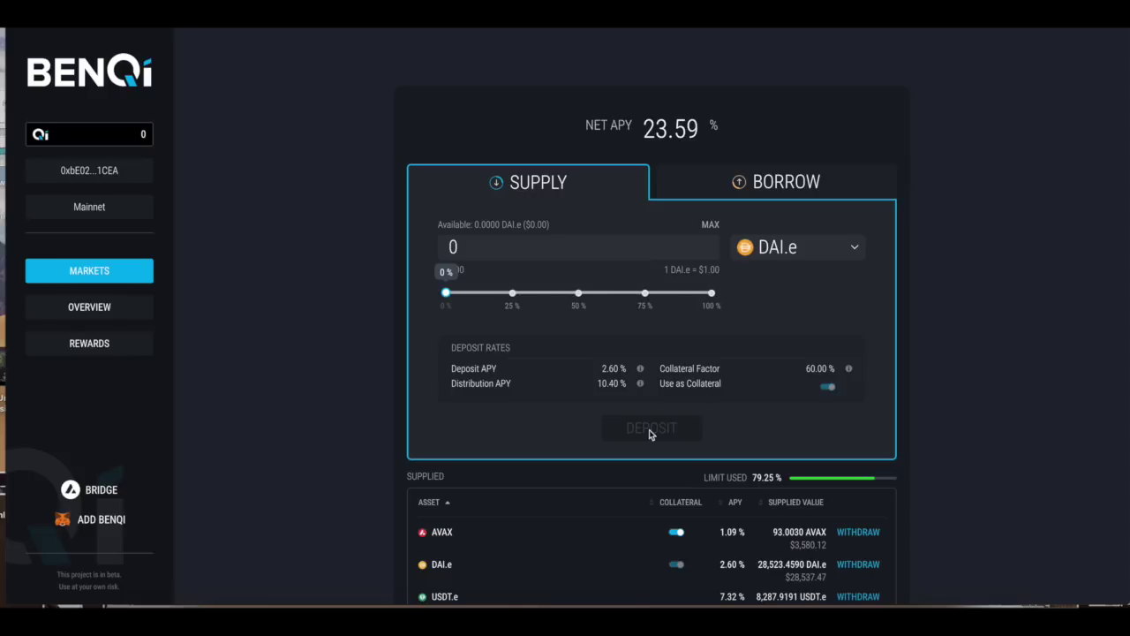
left_click(770, 185)
Set the borrow form's asset to DAI.e.
scroll(777, 415, "down", 1)
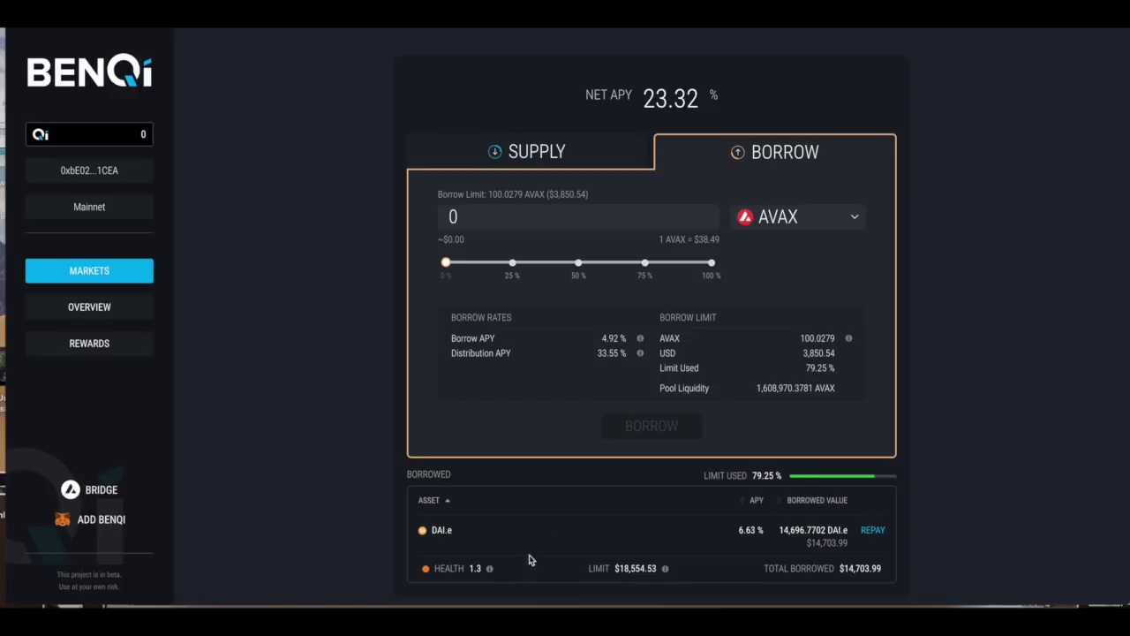
left_click(480, 569)
left_click(820, 217)
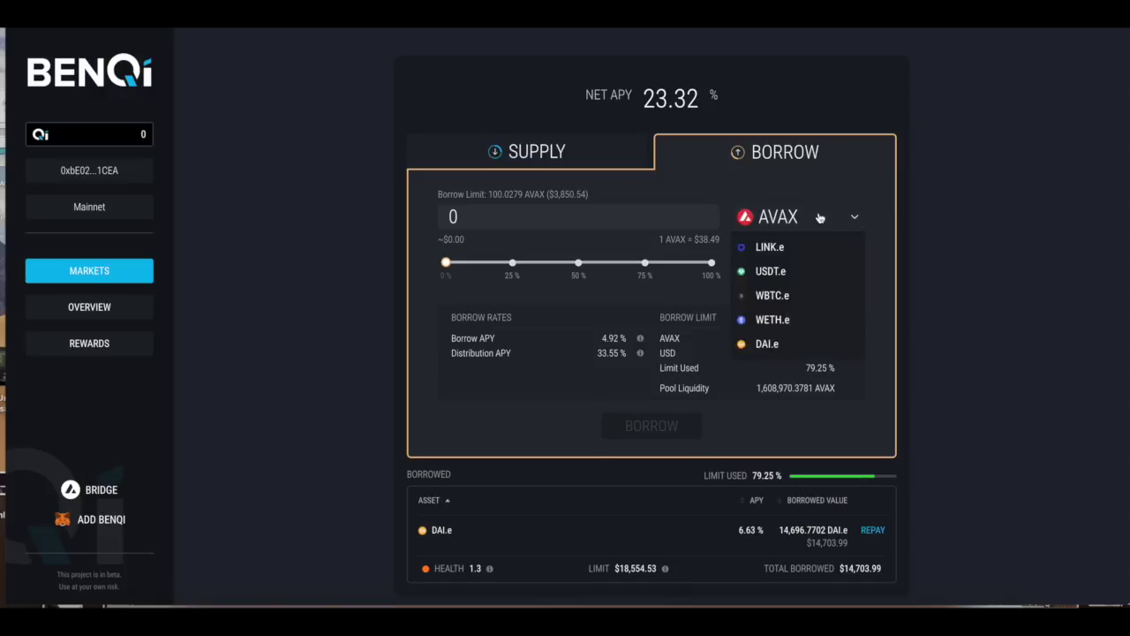
left_click(780, 346)
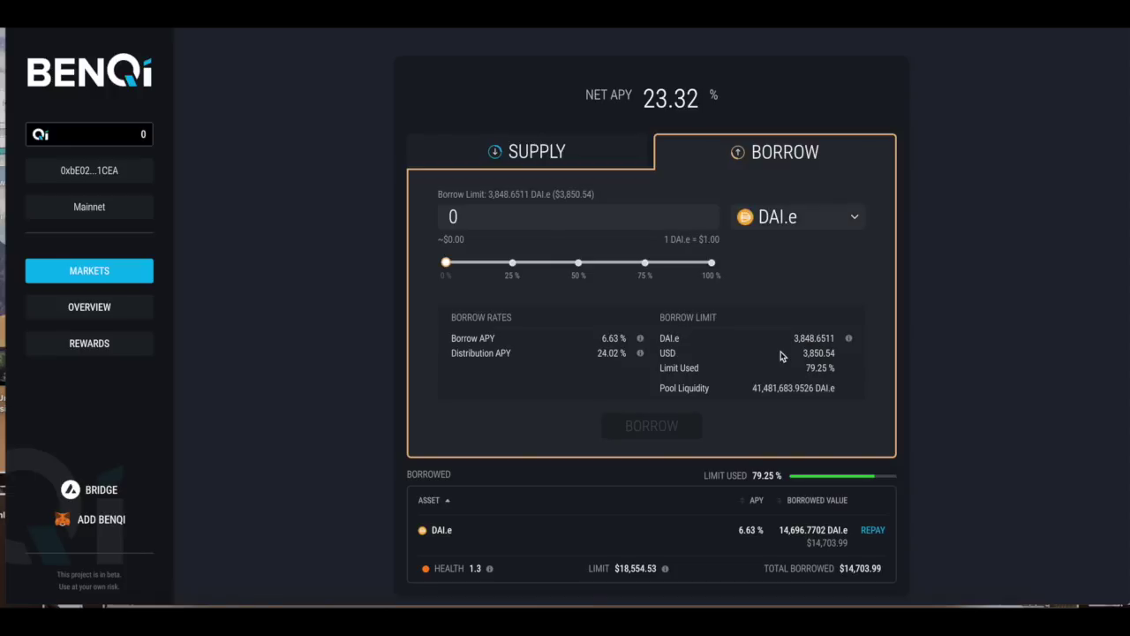
Borrow the full DAI.e limit to trigger the liquidation warning, then lower it to about 88%.
left_click(712, 264)
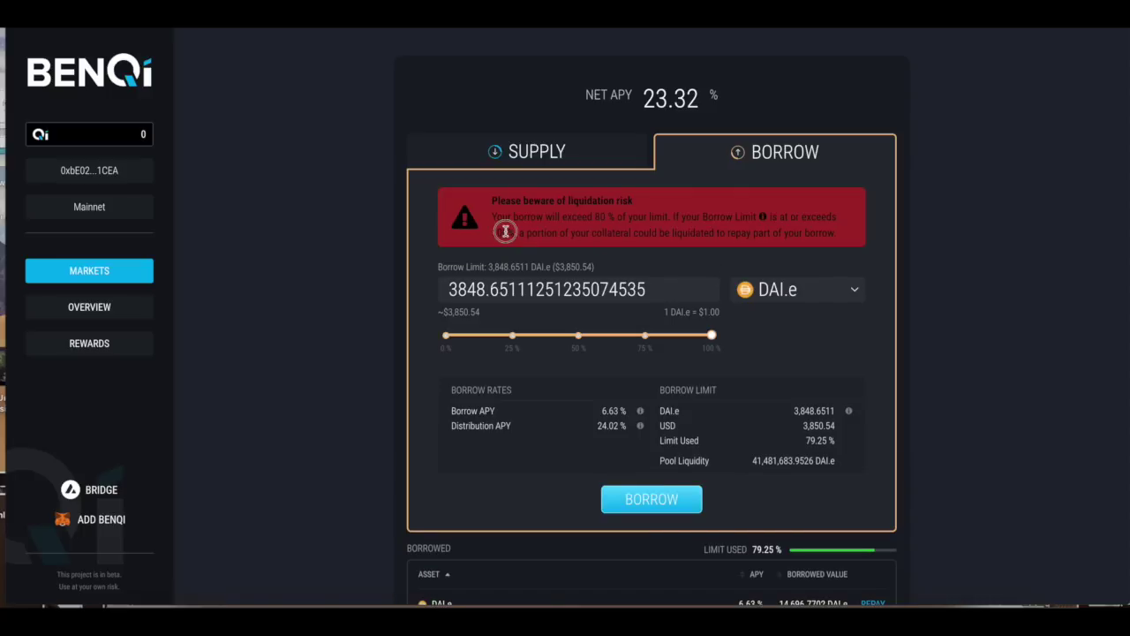
left_click_drag(512, 233, 835, 250)
left_click(815, 320)
mouse_move(689, 337)
left_mouse_down()
mouse_move(698, 342)
mouse_move(681, 344)
left_mouse_up()
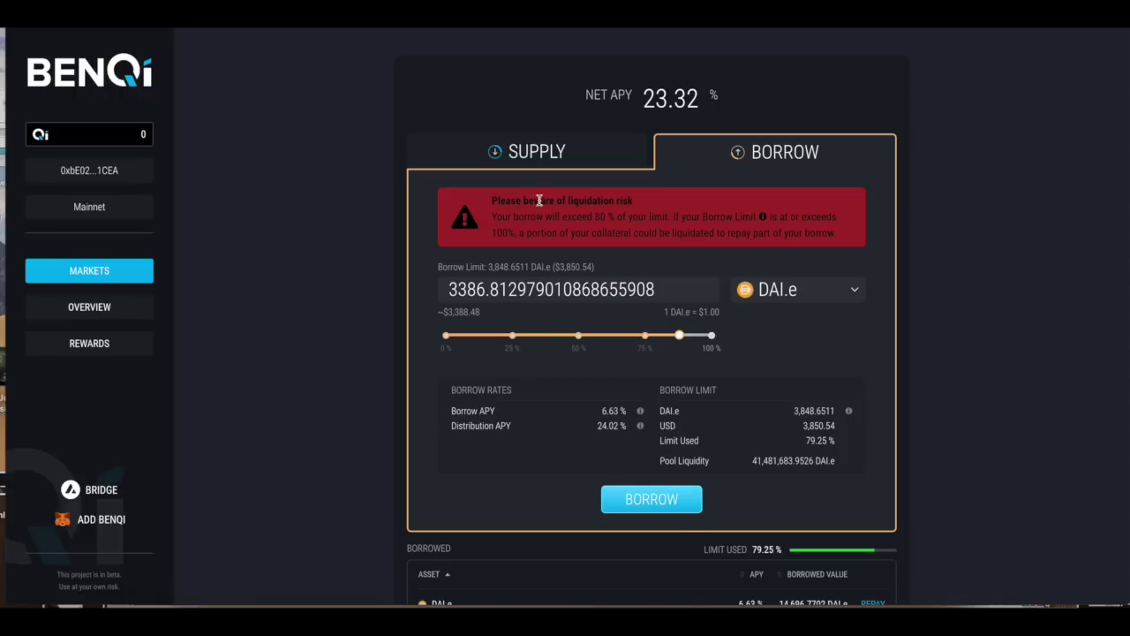
left_click_drag(442, 292, 725, 295)
left_click(544, 149)
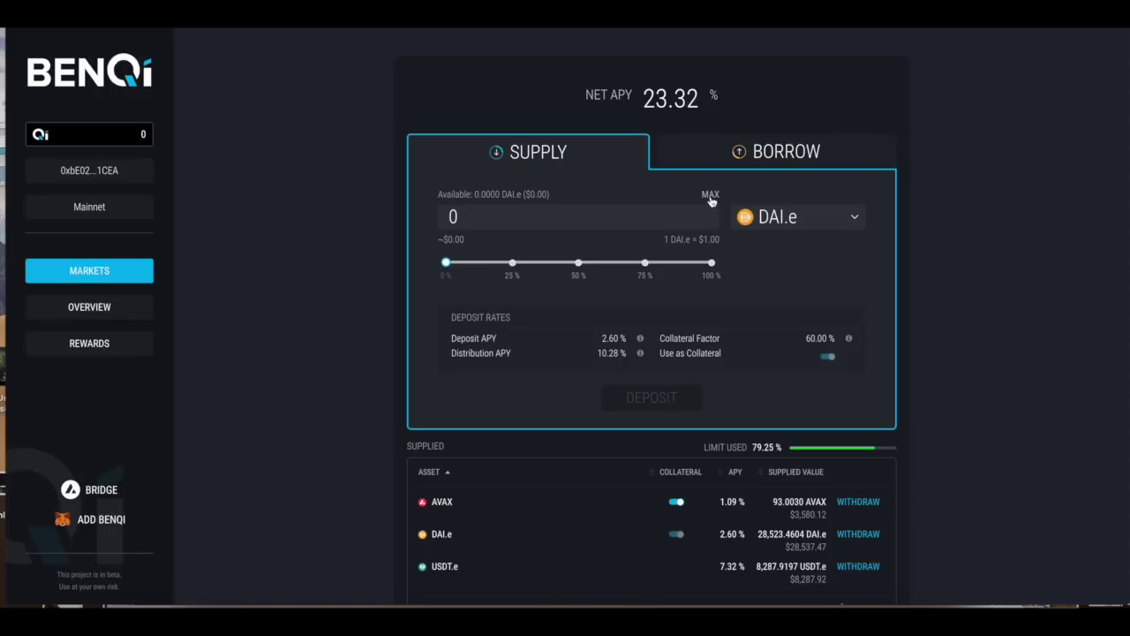
Enter a DAI.e borrow amount of 2000.
left_click(591, 221)
left_click(717, 165)
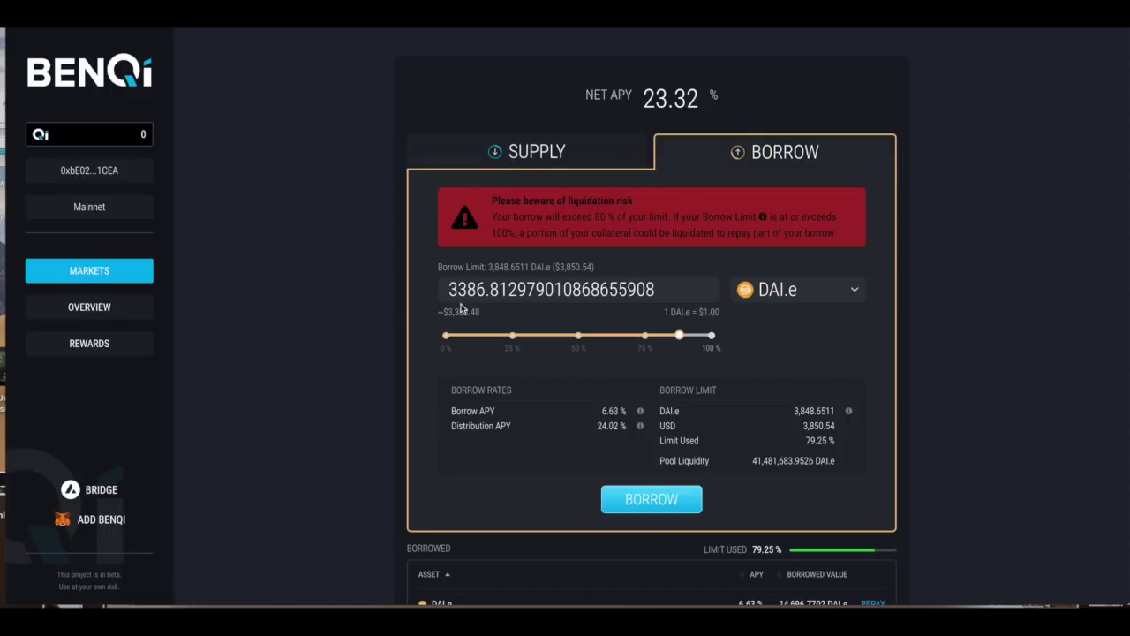
triple_click(484, 276)
left_click(484, 288)
double_click(485, 289)
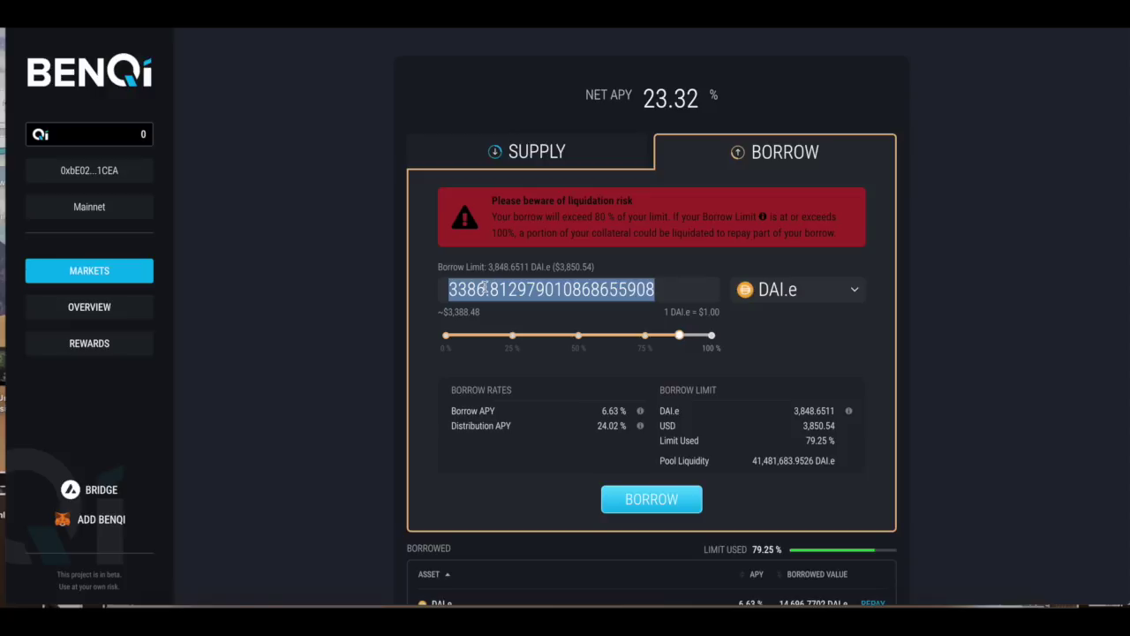
type("2000")
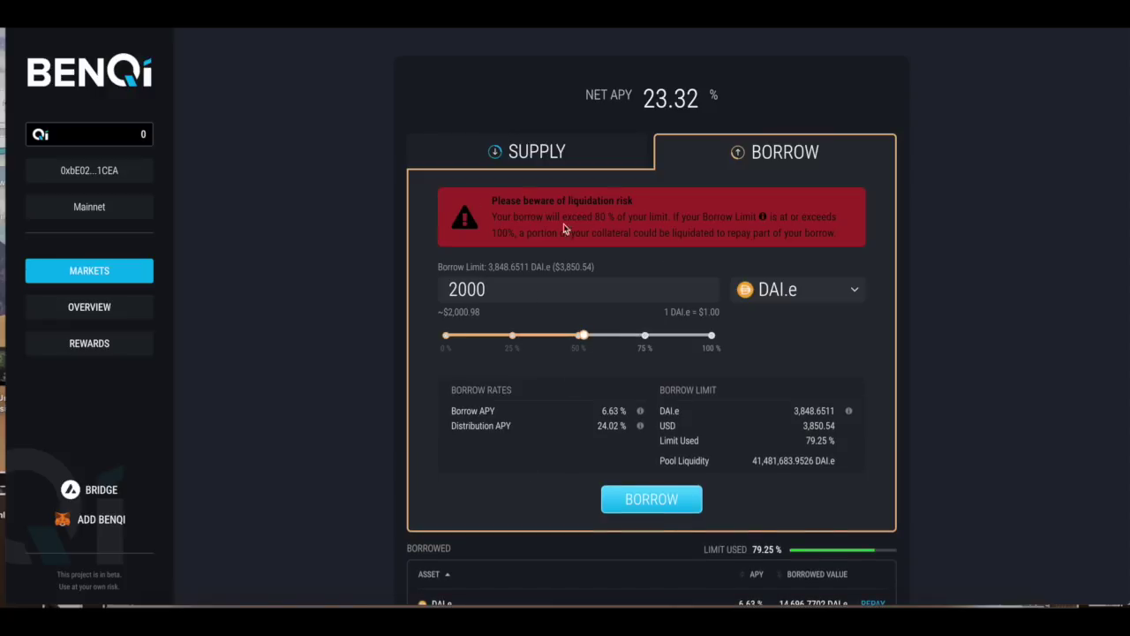
Compare DAI.e's 24.02% borrow distribution APY with its 2.60% deposit and 10.16% distribution APYs.
left_click(523, 164)
left_click(491, 221)
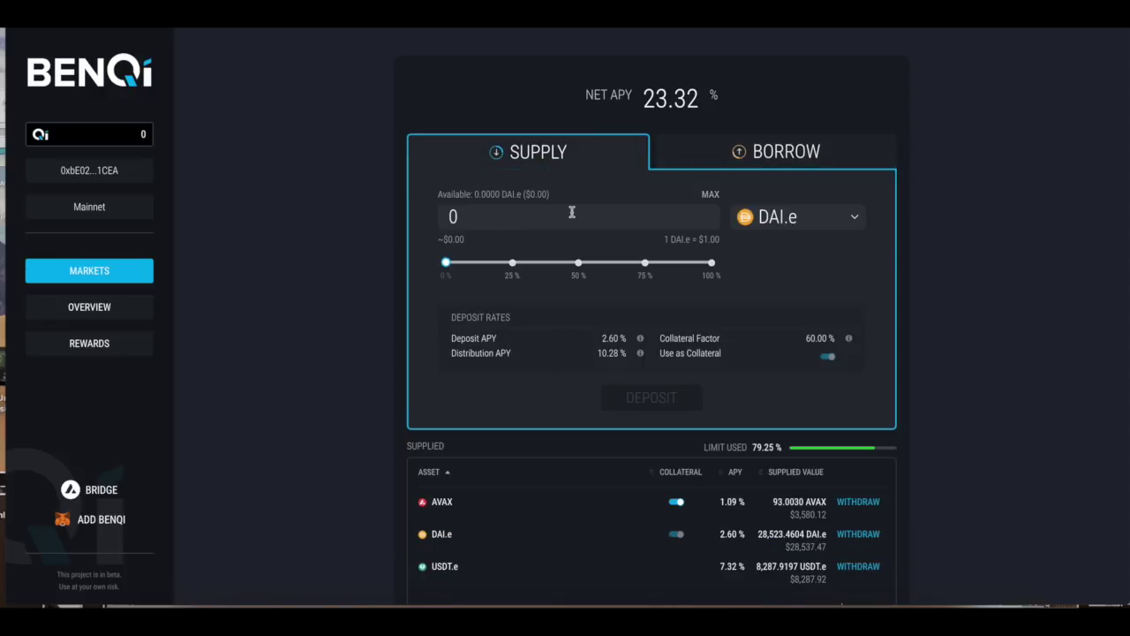
left_click(745, 152)
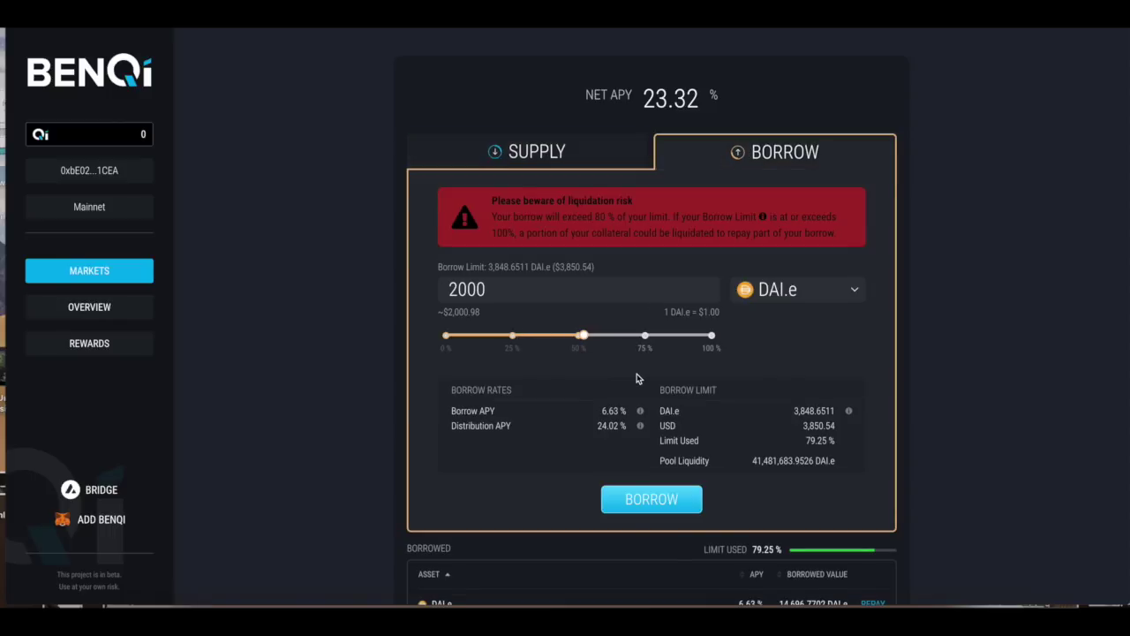
triple_click(599, 426)
left_click(558, 163)
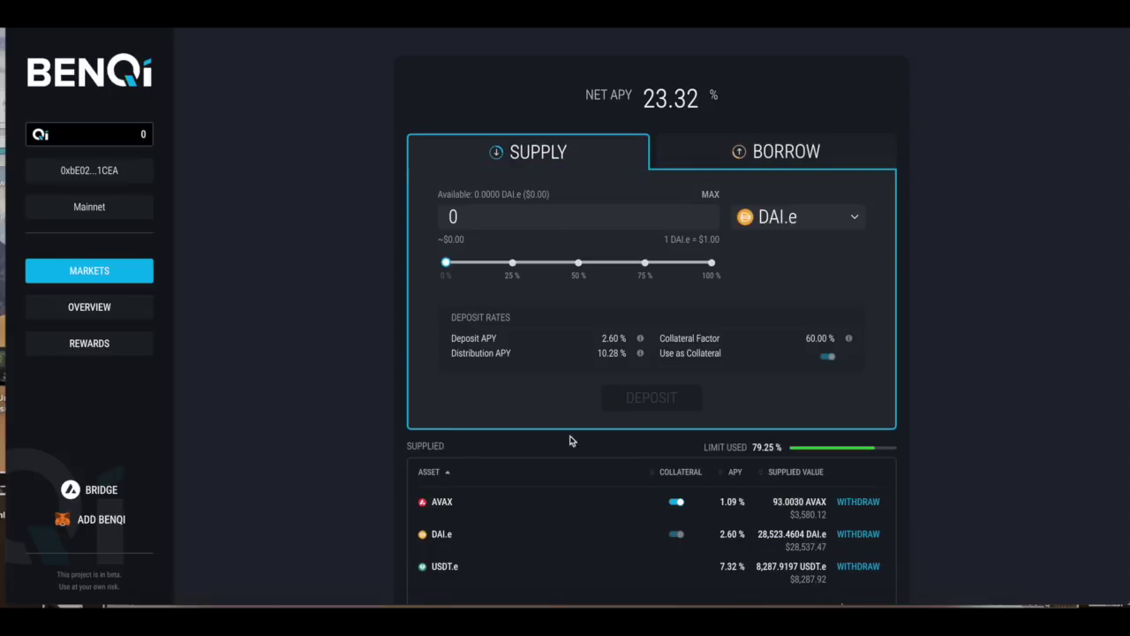
triple_click(603, 339)
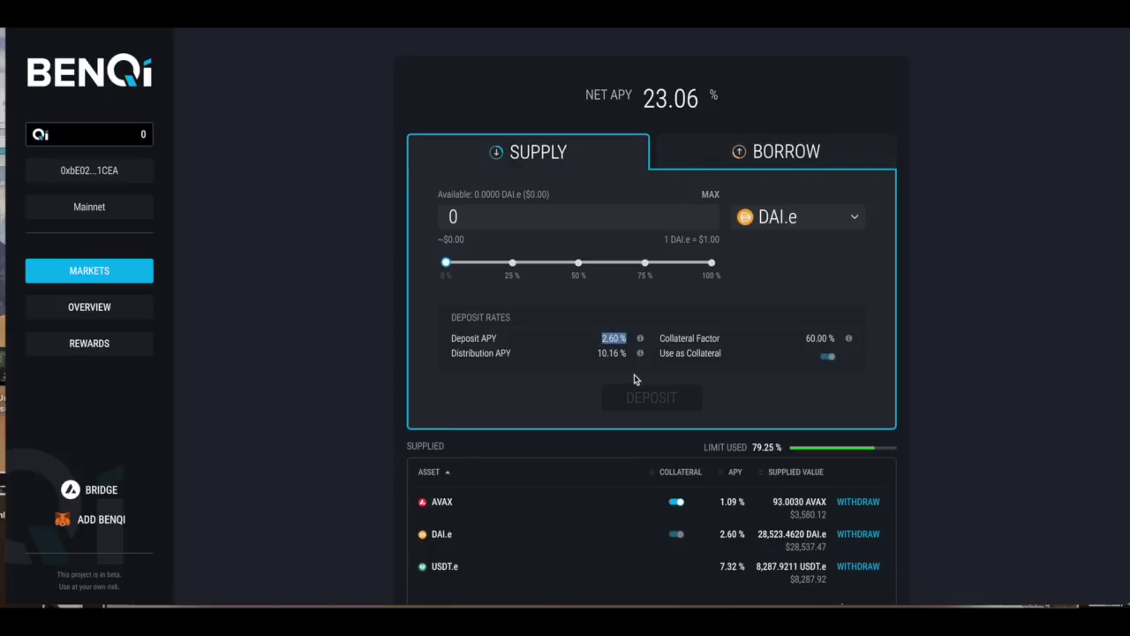
triple_click(607, 354)
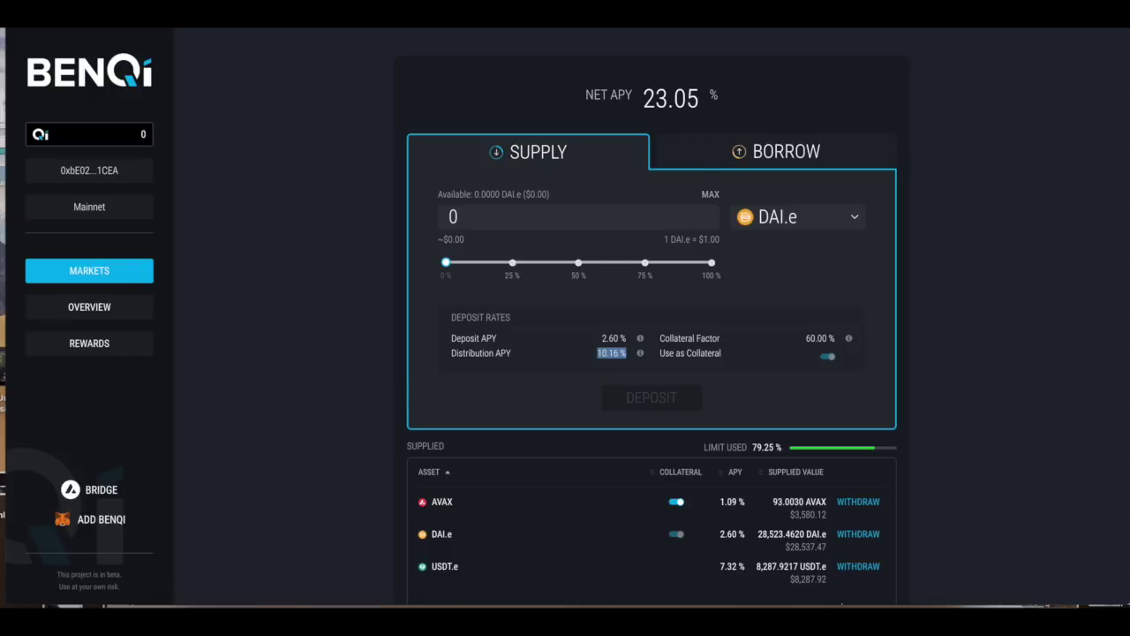
Search 'proverbs 18' in a new tab and open the NIV chapter on Bible Gateway.
key("ctrl+t")
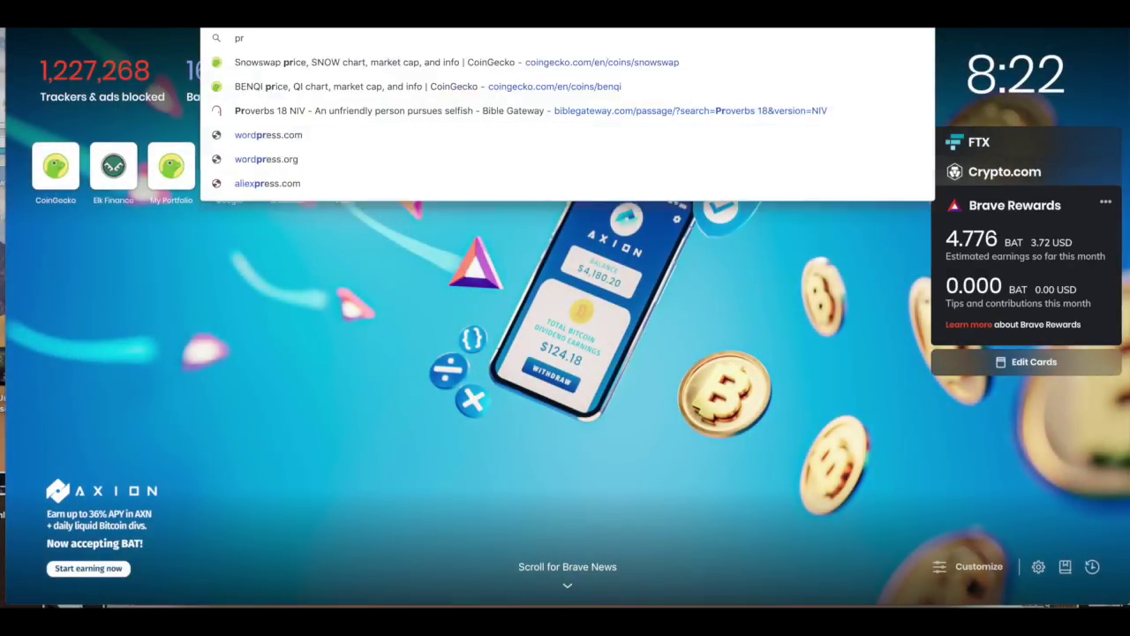
type("proverbs 18")
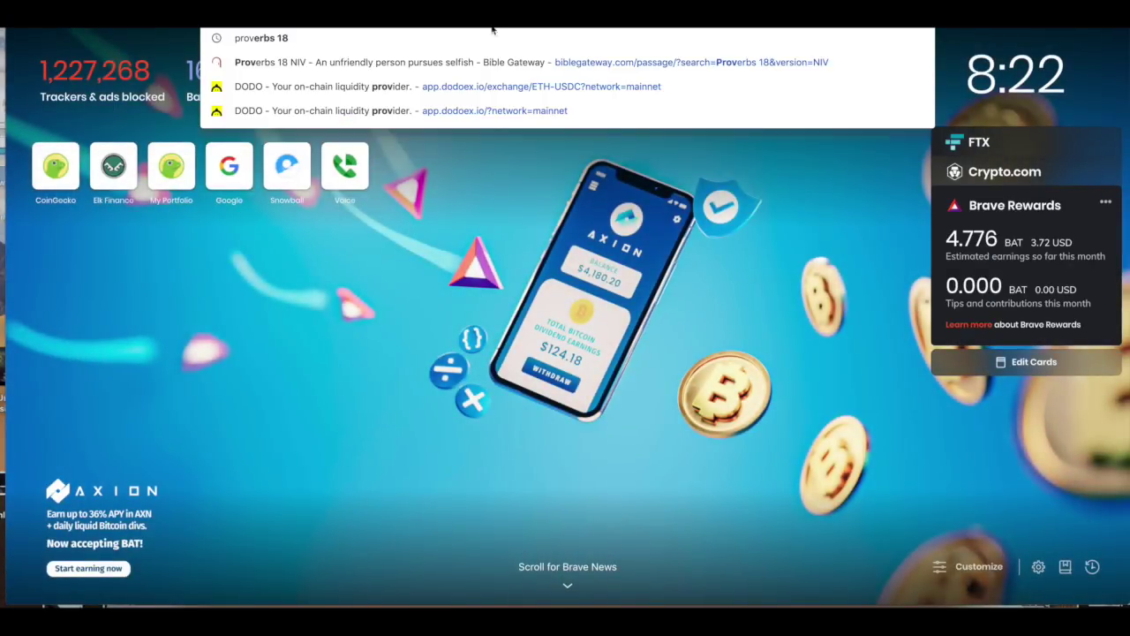
left_click(476, 37)
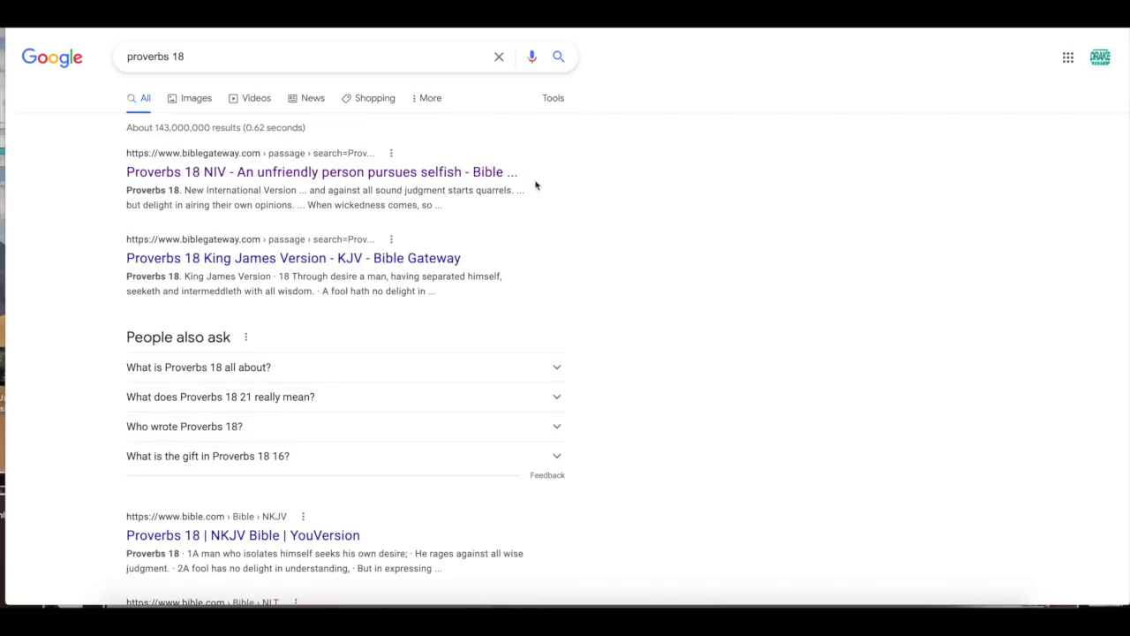
left_click(270, 174)
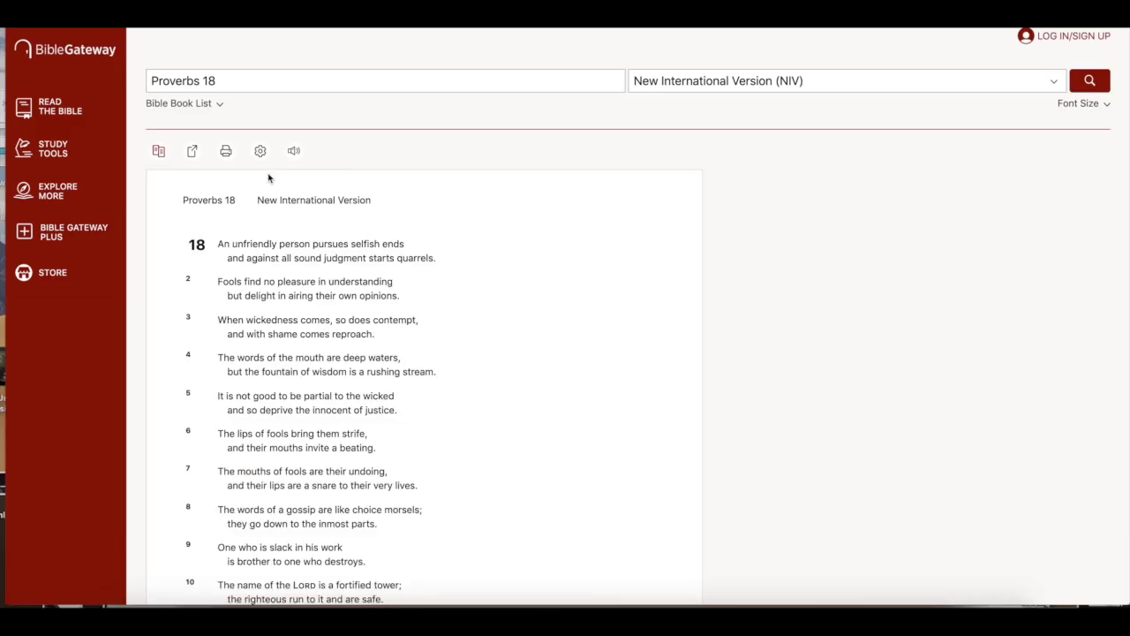
scroll(423, 386, "down", 15)
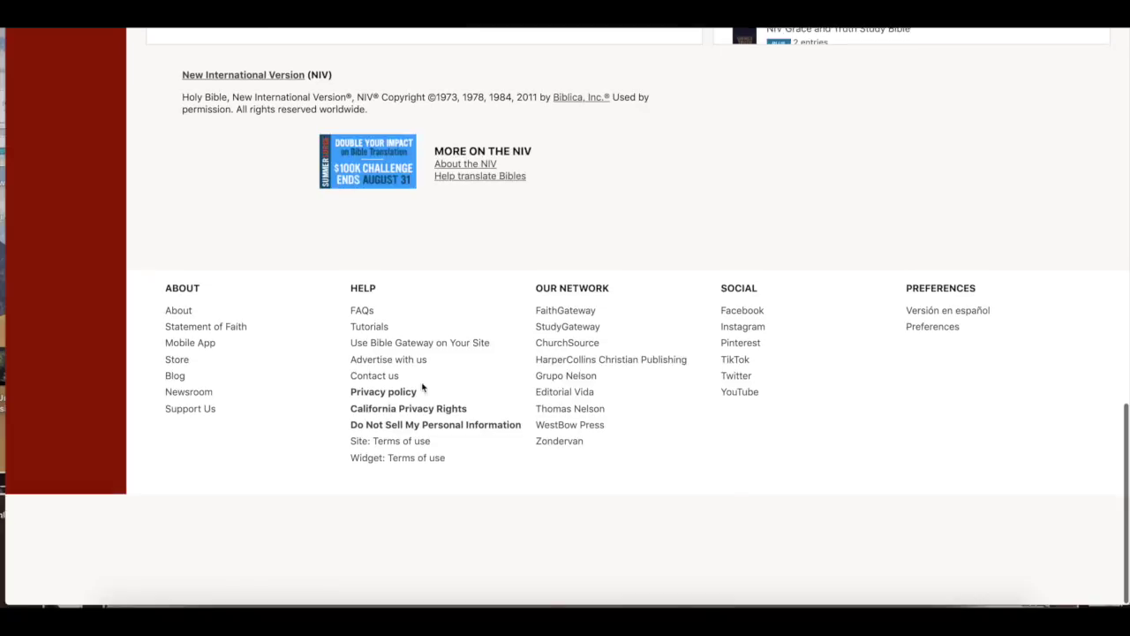
scroll(422, 386, "up", 5)
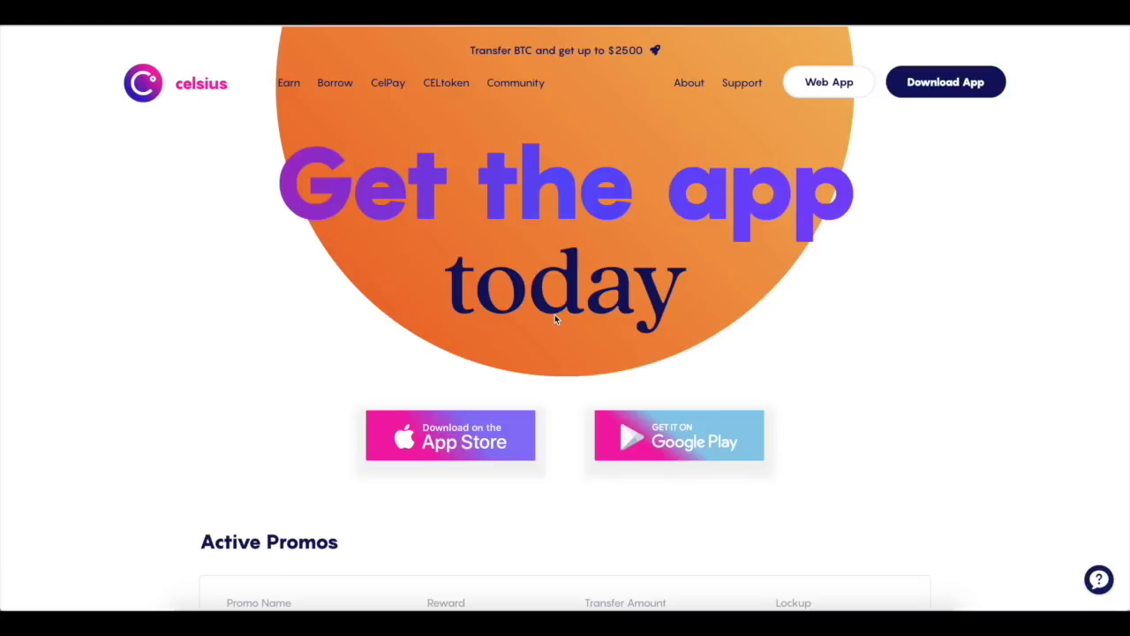
Scroll the Celsius app page down and open a promo from the Active Promos list.
scroll(555, 318, "down", 3)
left_click(219, 389)
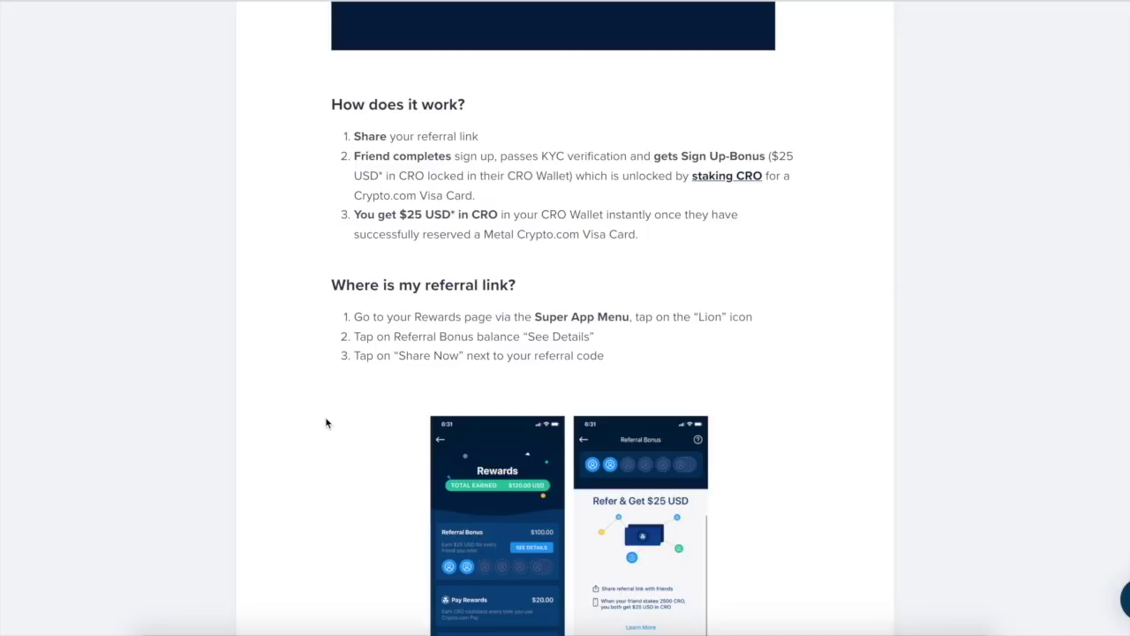
left_click_drag(672, 239, 606, 238)
left_click_drag(528, 247, 485, 231)
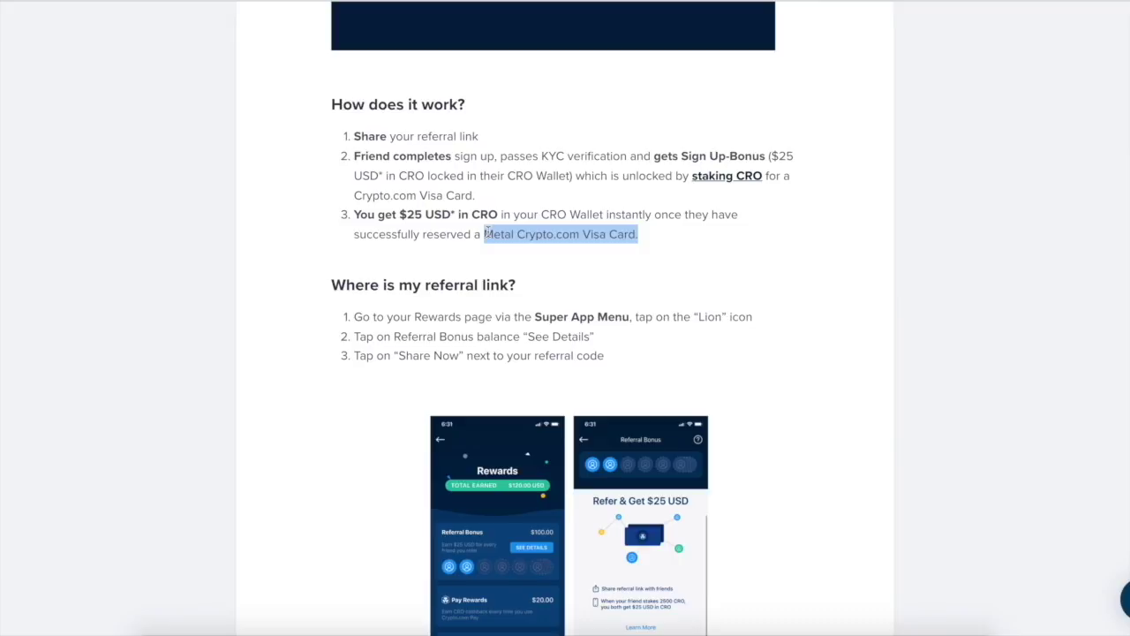
left_click(324, 422)
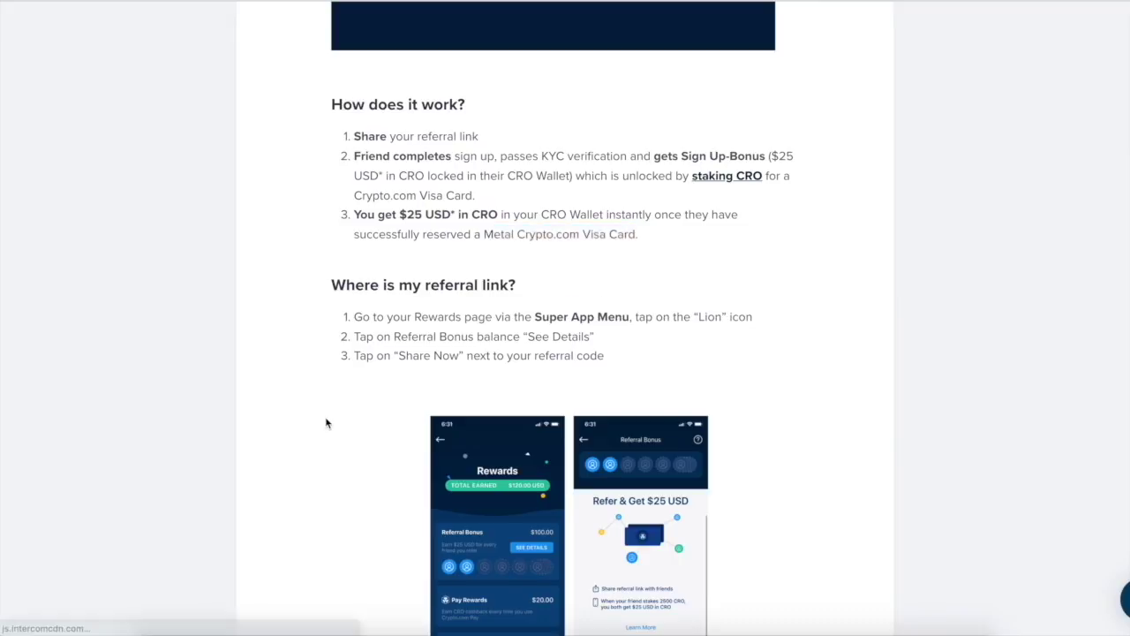